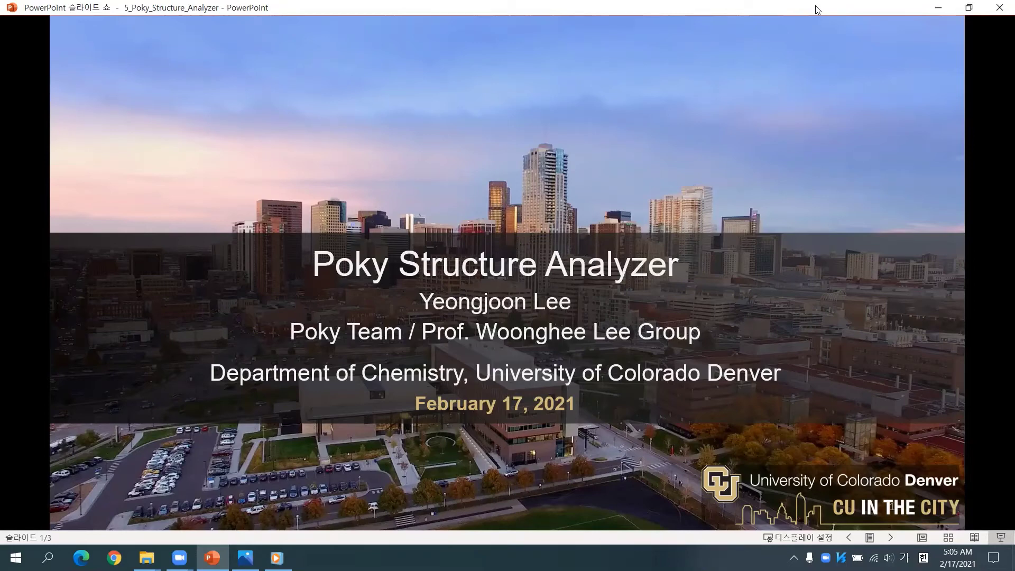
Advance the slideshow two slides to slide 3, 'Background Knowledge'.
key("Right")
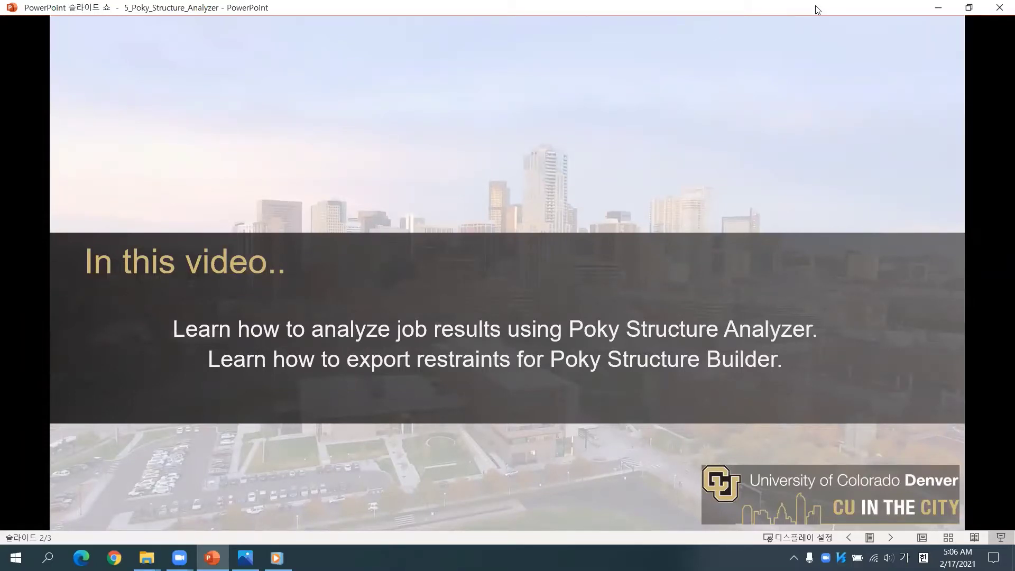
key("Right")
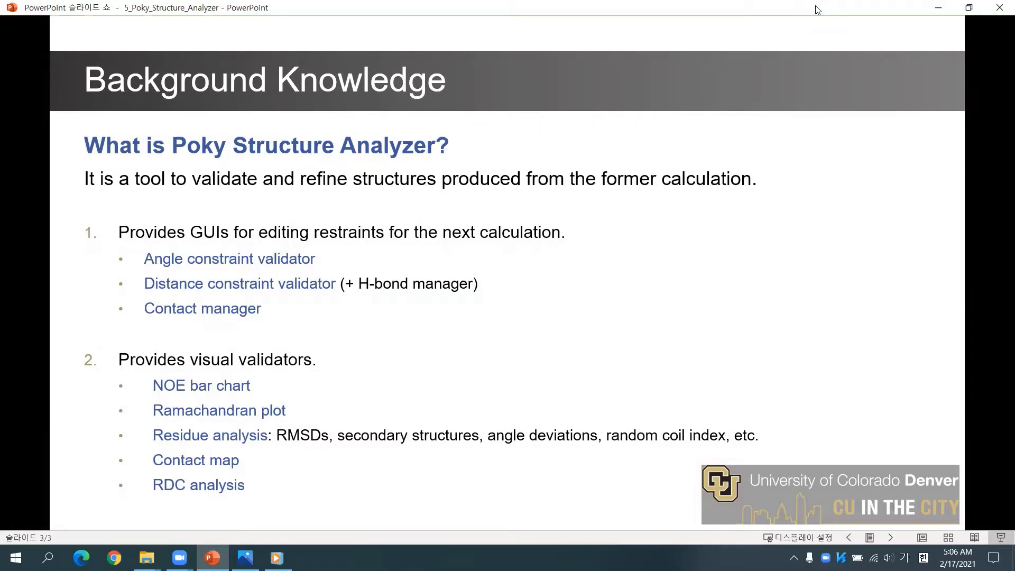
In the Analyzer_example window, select the 201229_093923_032 archive and its extracted folder.
mouse_move(146, 558)
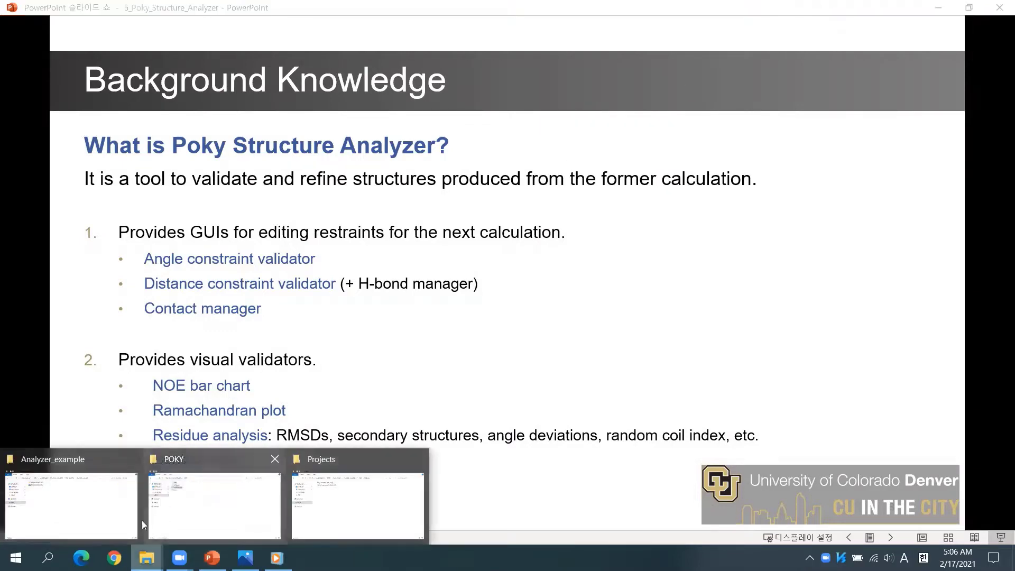
left_click(74, 502)
left_click(333, 171)
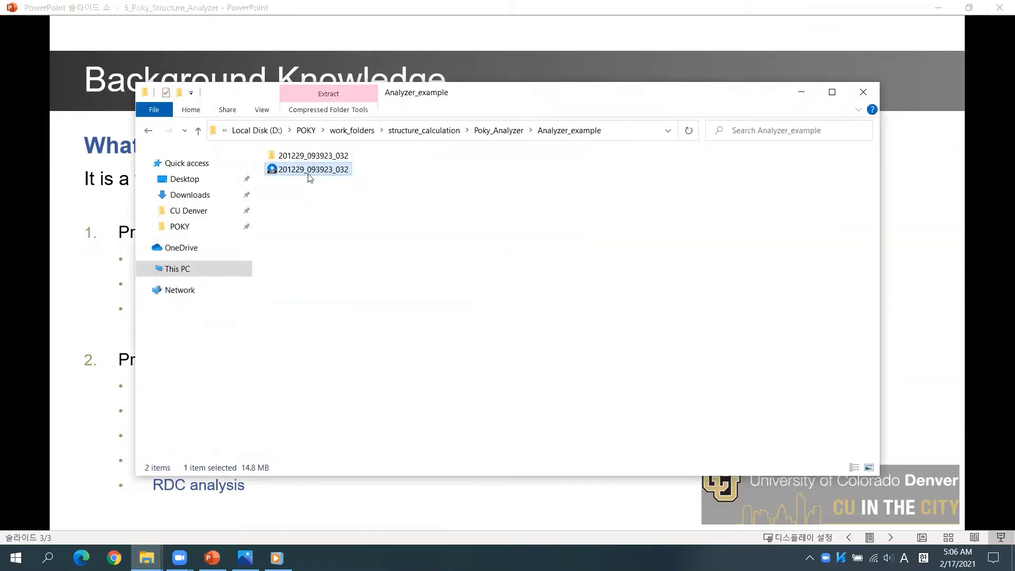
left_click(308, 157)
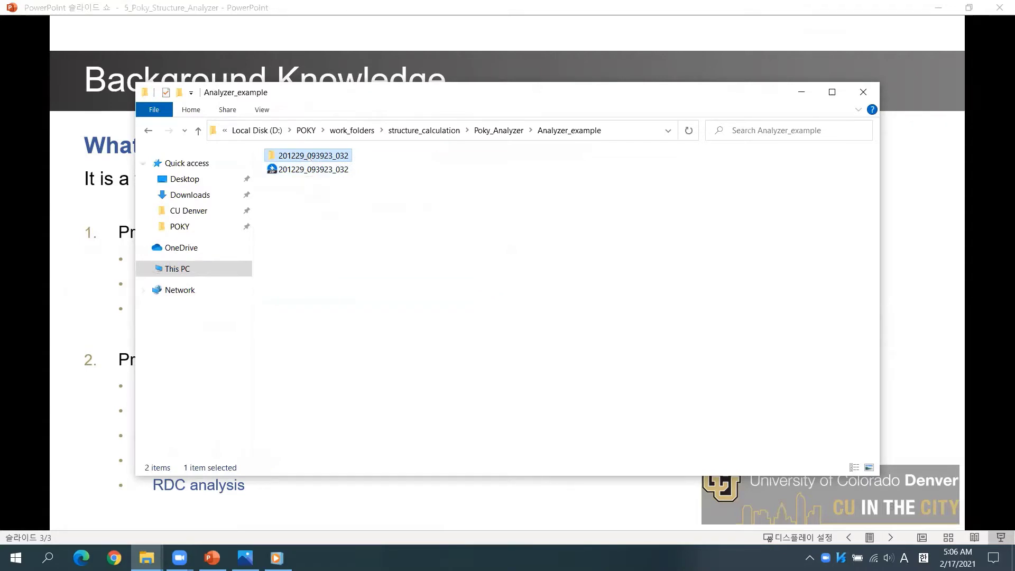
Launch POKY from the poky shortcut in the POKY folder window.
mouse_move(147, 557)
left_click(206, 519)
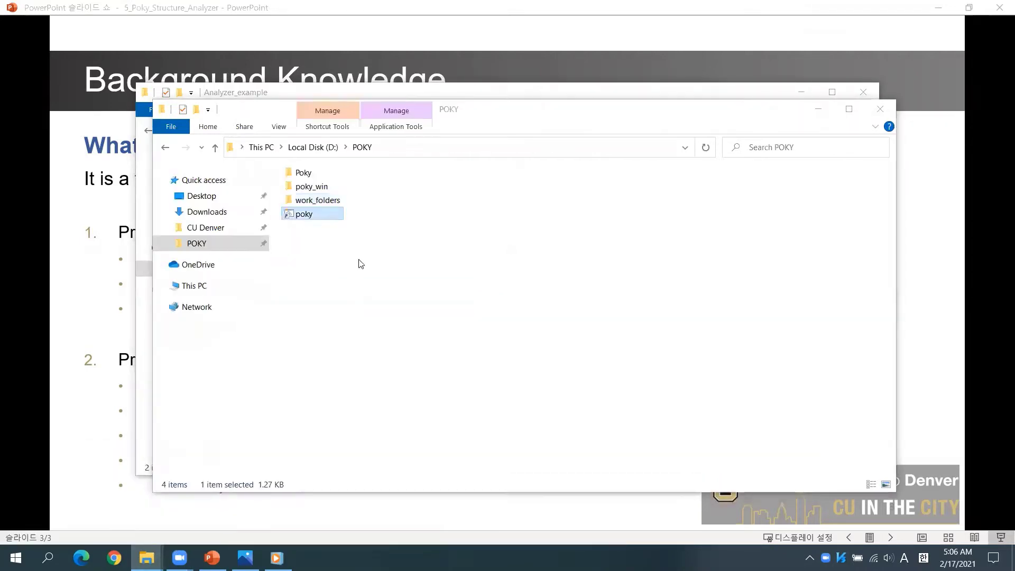
key("Return")
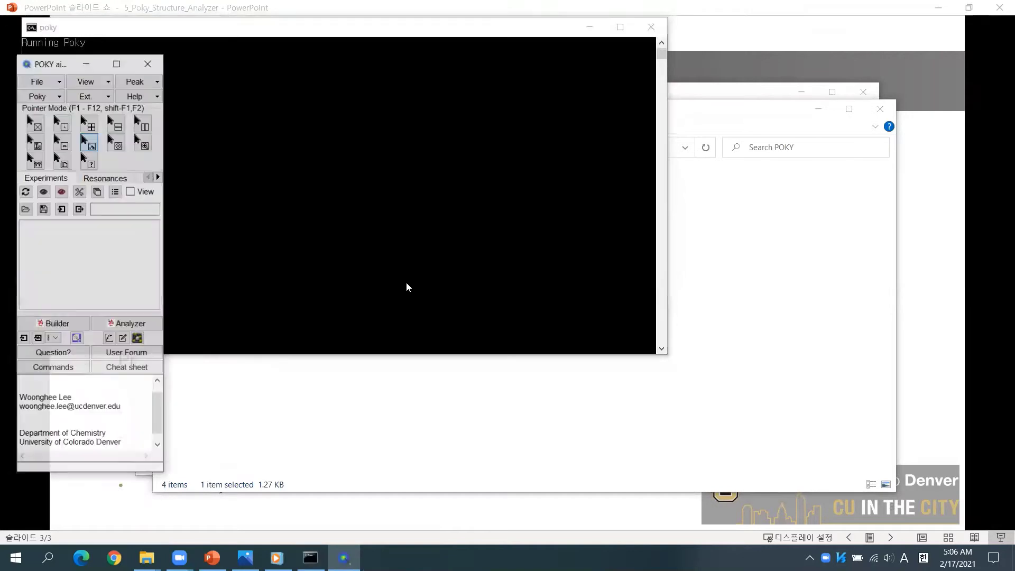
Open Analyzer with working directory work_folders/structure_calculation/Poky_Analyzer/Analyzer_example/201229_093923_032.
left_click(121, 323)
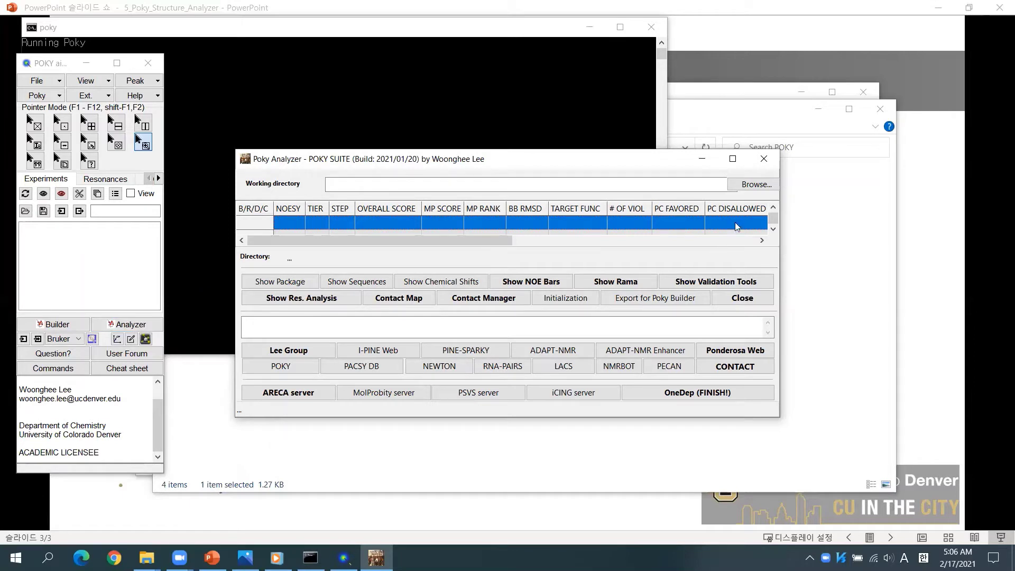
left_click(750, 185)
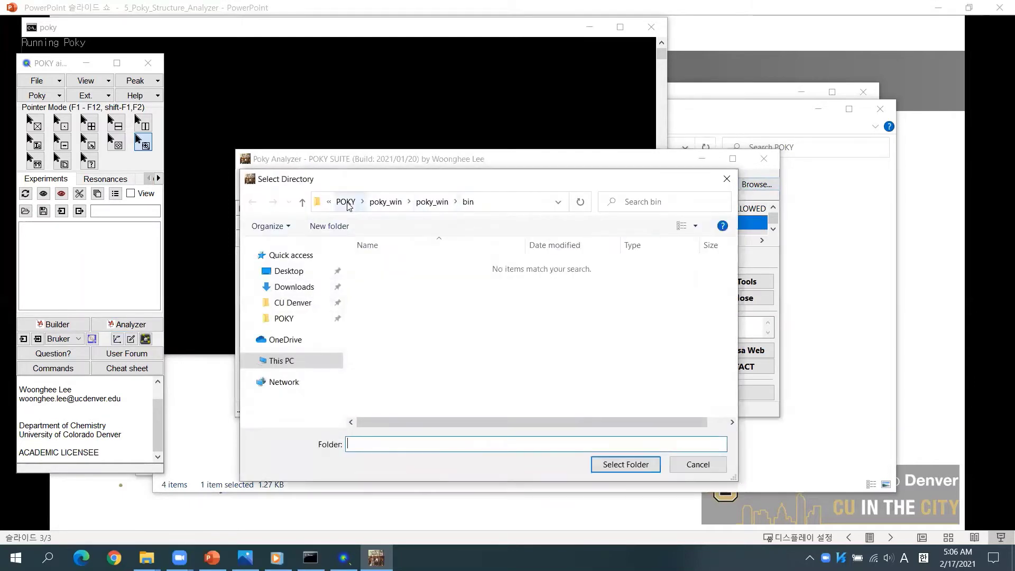
left_click(344, 201)
left_click(411, 295)
double_click(411, 294)
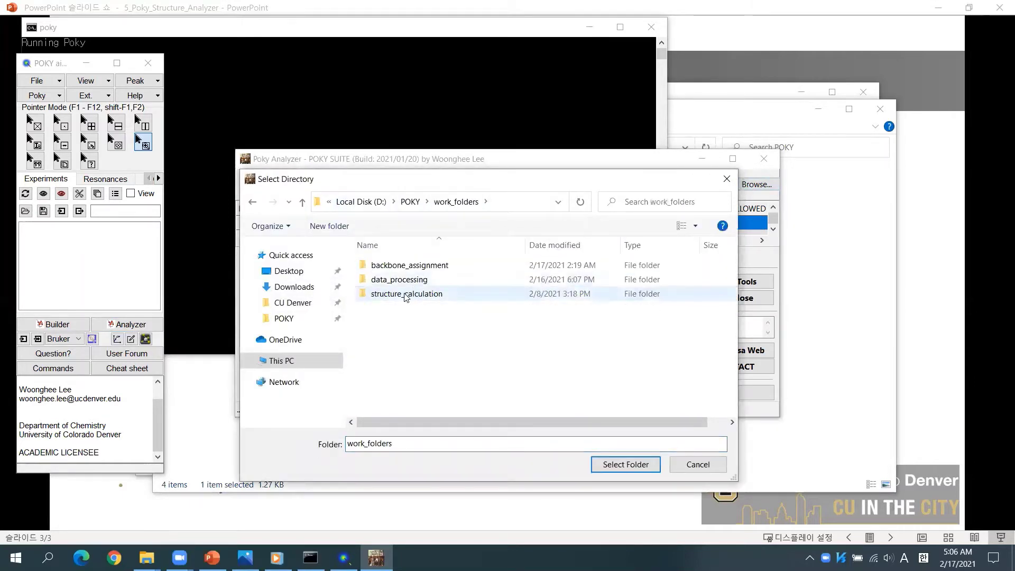
double_click(405, 294)
double_click(405, 286)
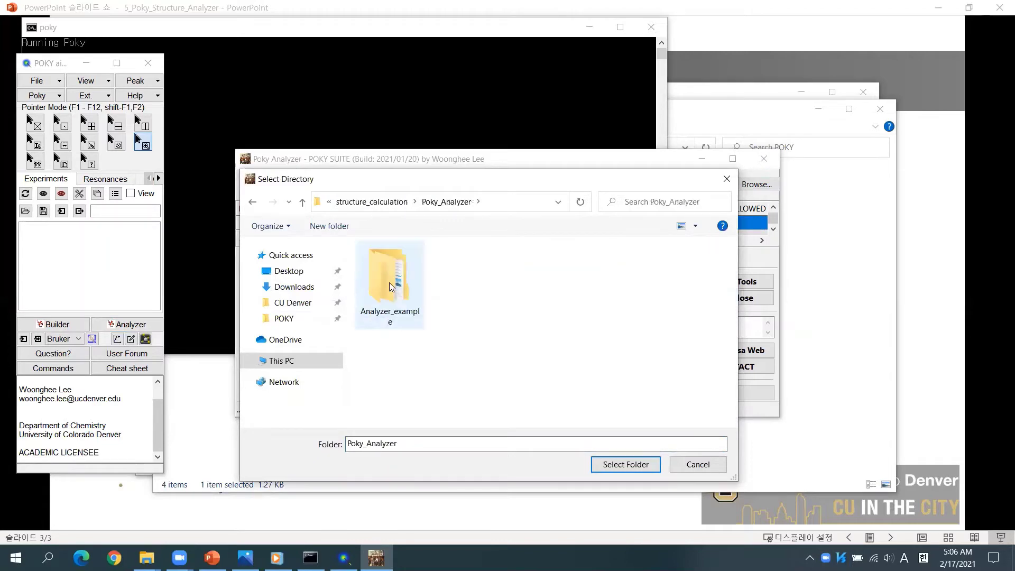
double_click(394, 283)
left_click(407, 267)
left_click(625, 464)
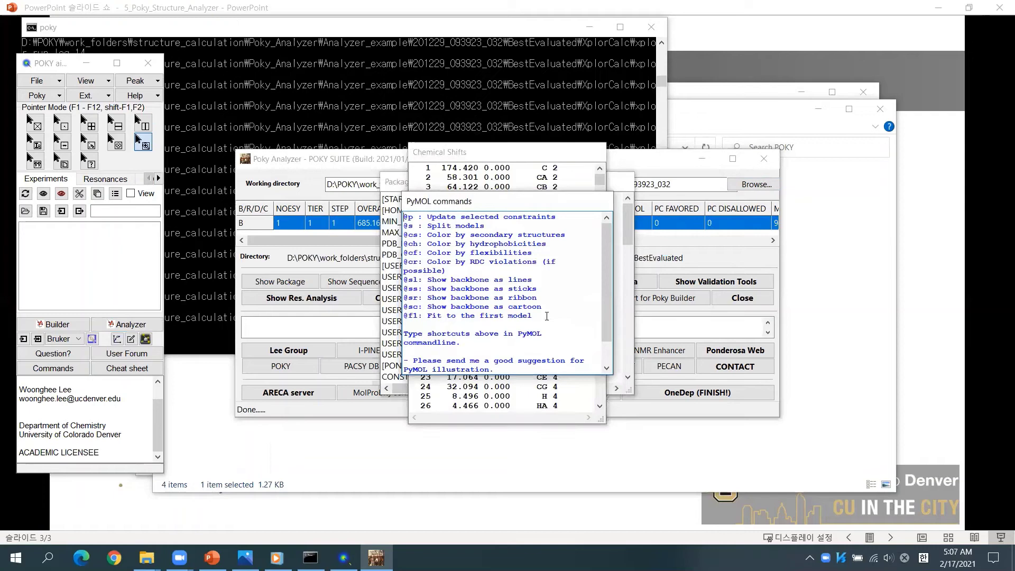
left_click(345, 166)
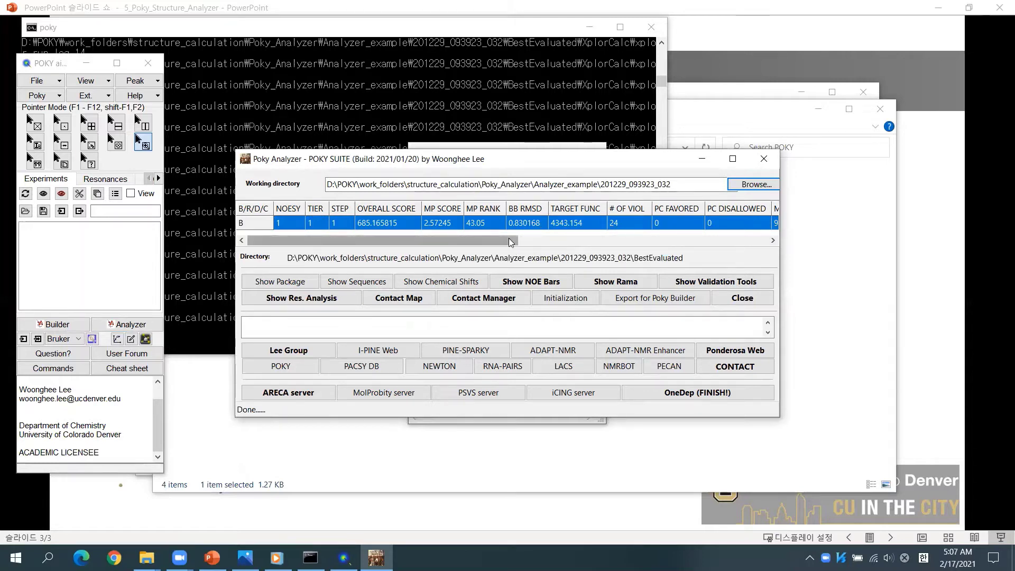
right_click(479, 226)
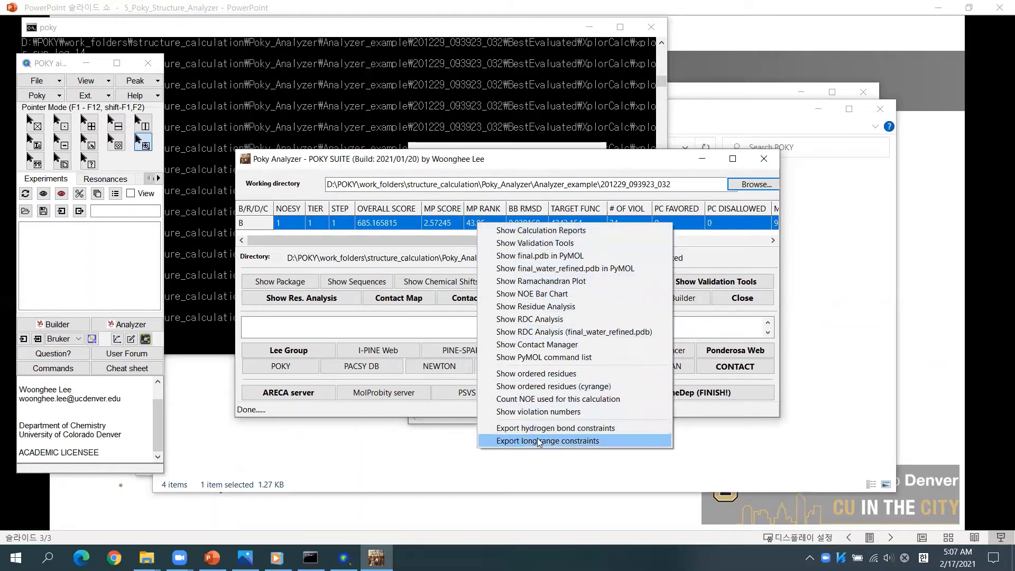
left_click(539, 403)
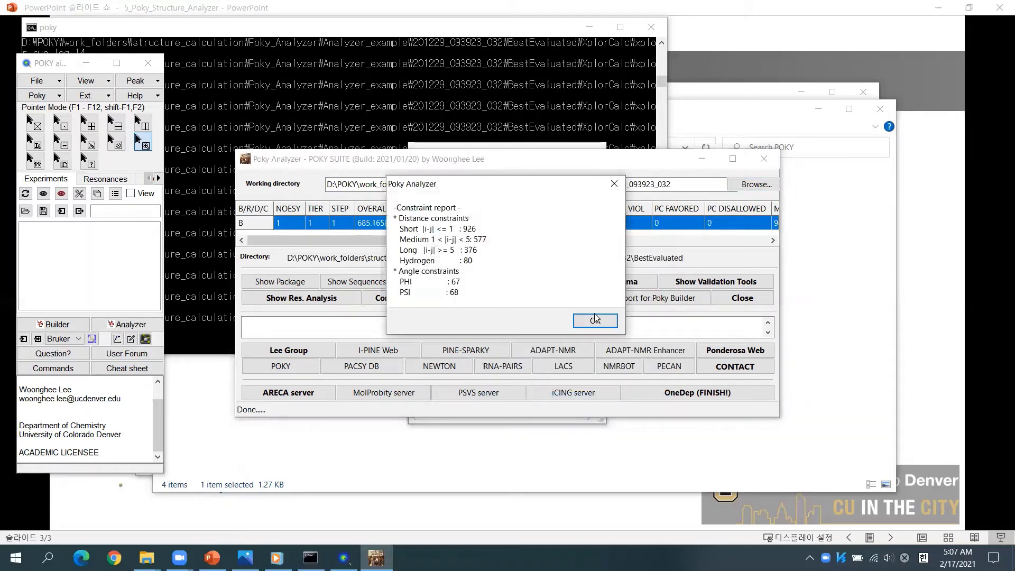
left_click(594, 320)
right_click(516, 223)
left_click(594, 417)
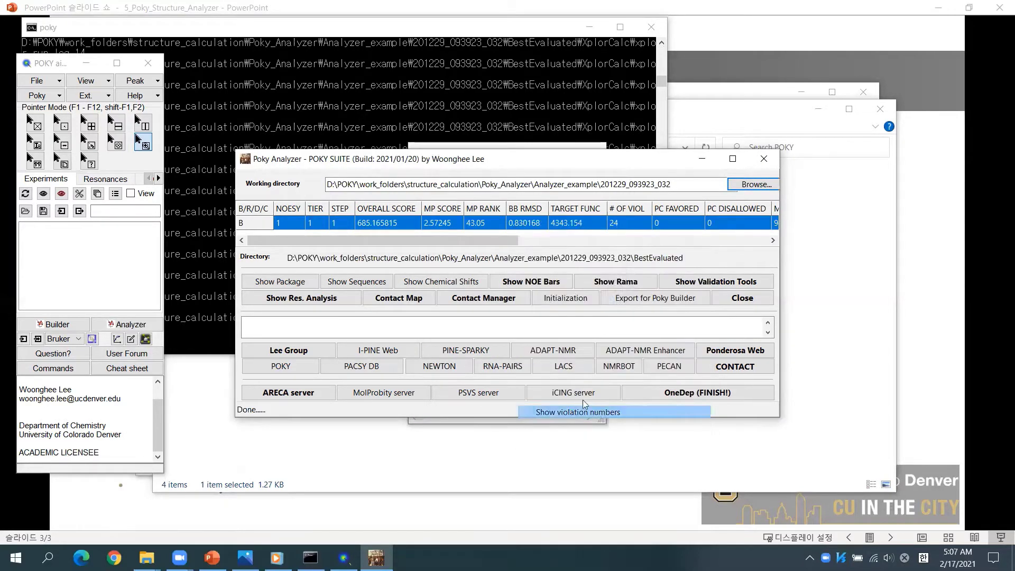
left_click(592, 306)
right_click(531, 226)
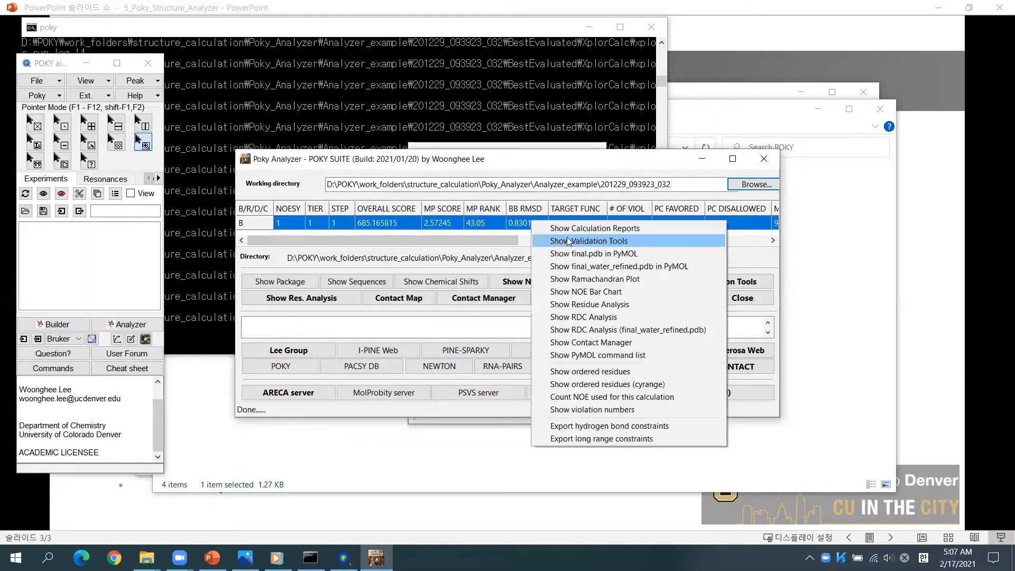
left_click(538, 230)
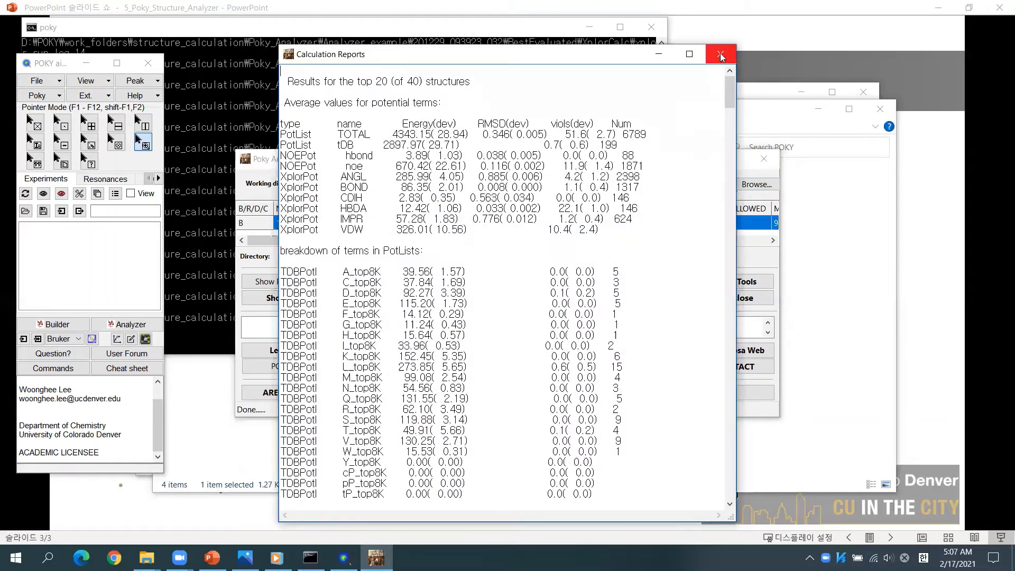
left_click(720, 54)
right_click(561, 223)
left_click(627, 318)
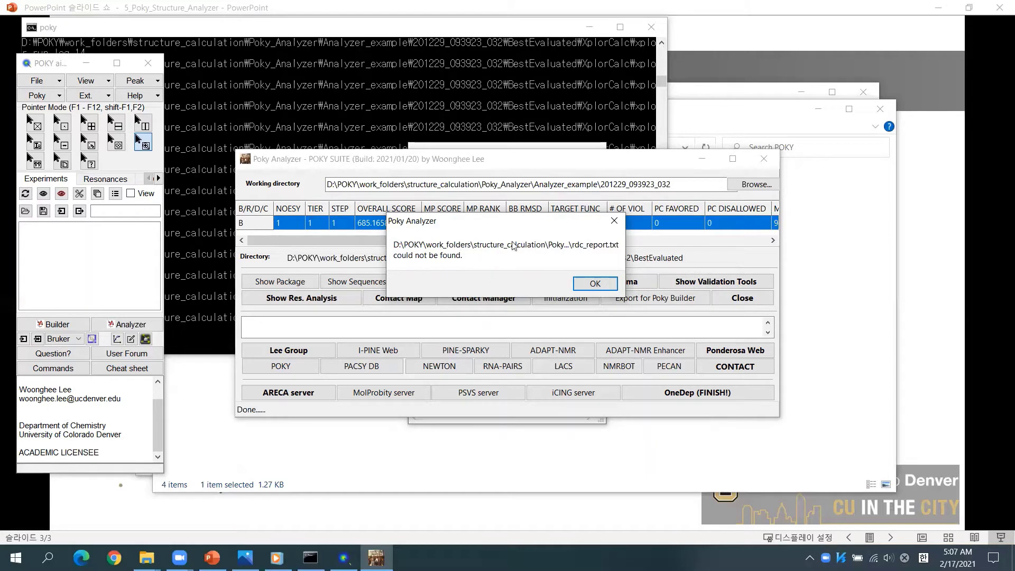
left_click(589, 284)
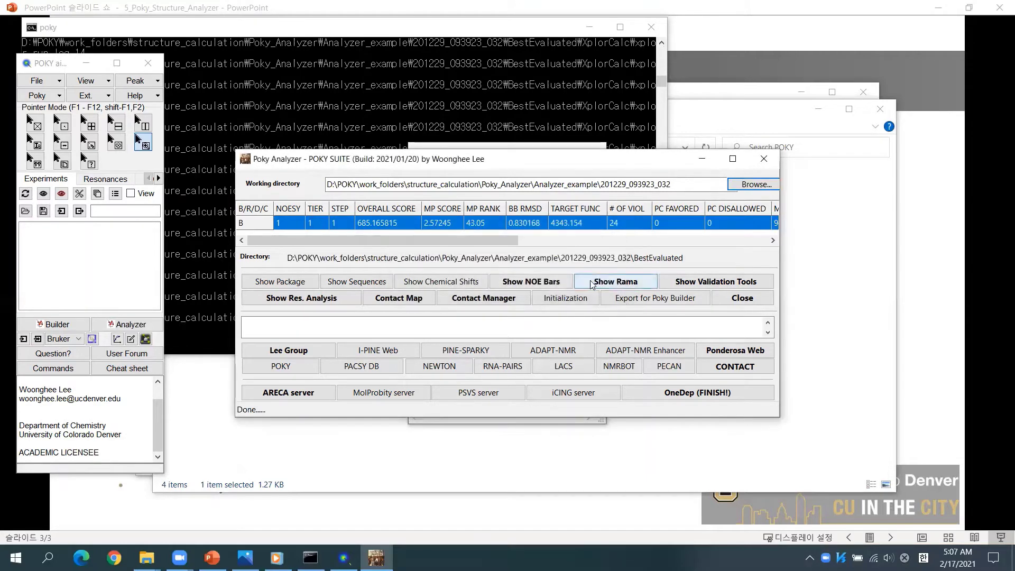
Switch to Photos to view RDC_analysis.png, the RDC plot with R Corr 0.922.
key("alt+Tab")
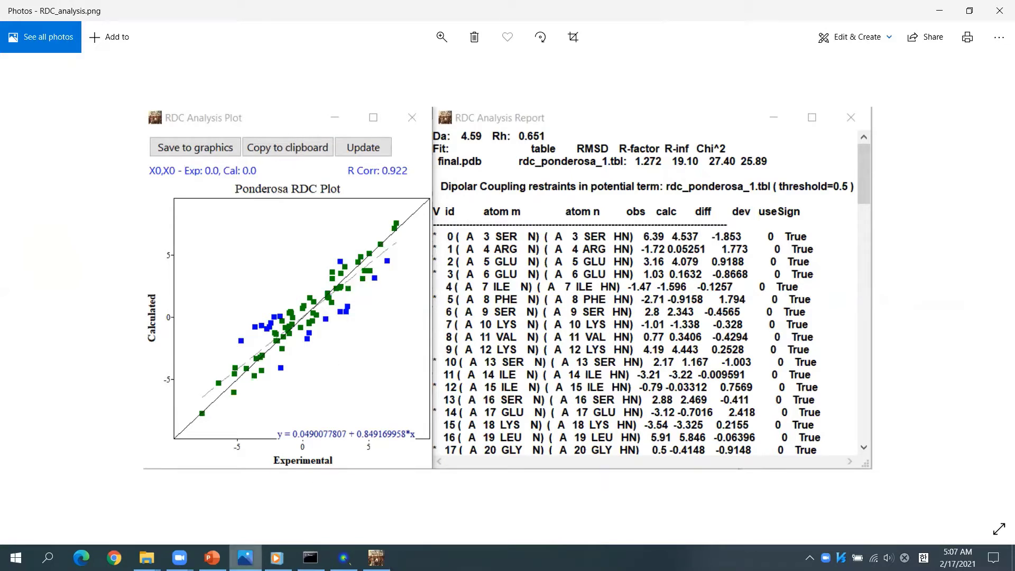
Back in the analyzer, view the NOE bar chart and close it.
left_click(244, 558)
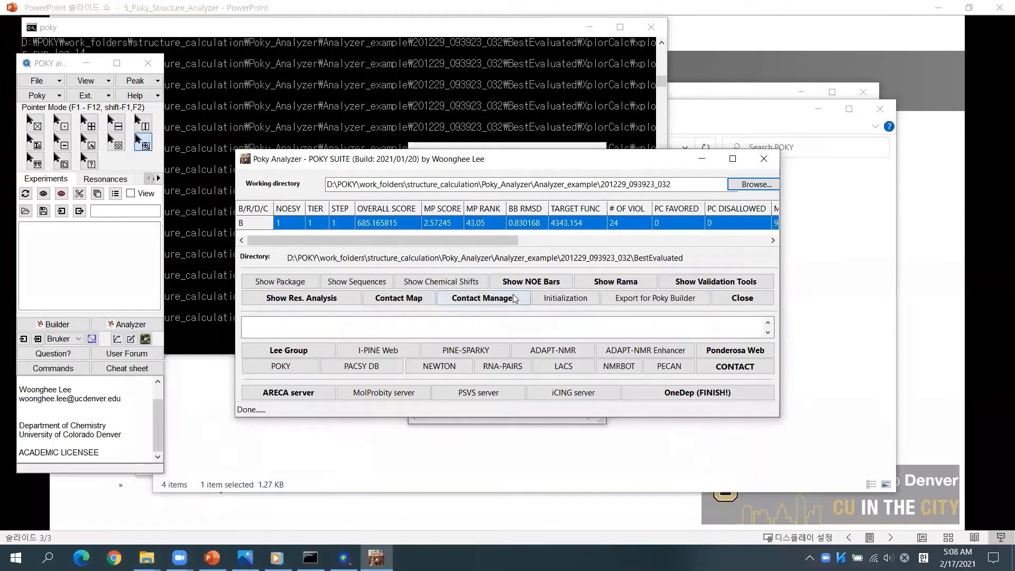
left_click(536, 279)
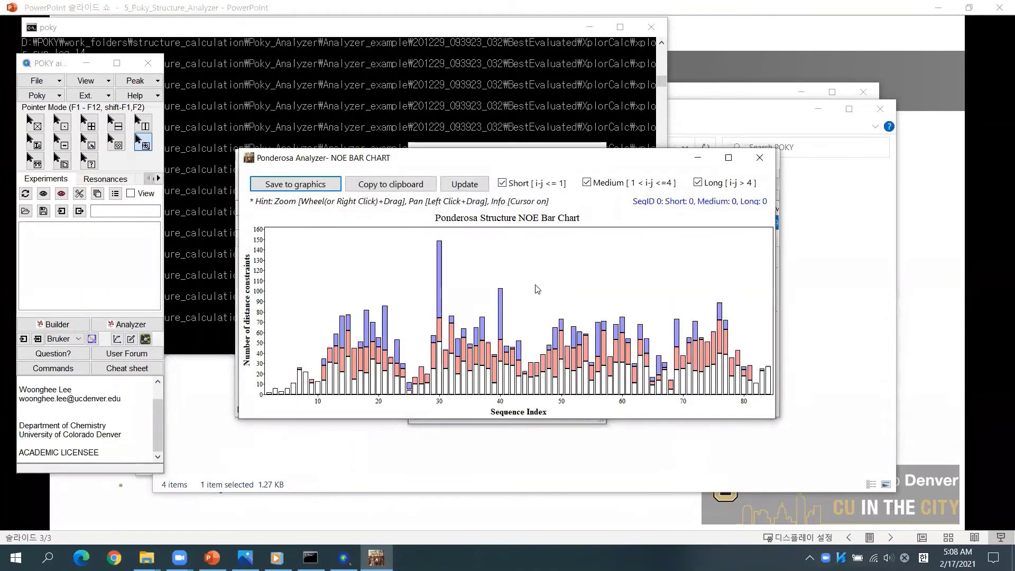
left_click(759, 158)
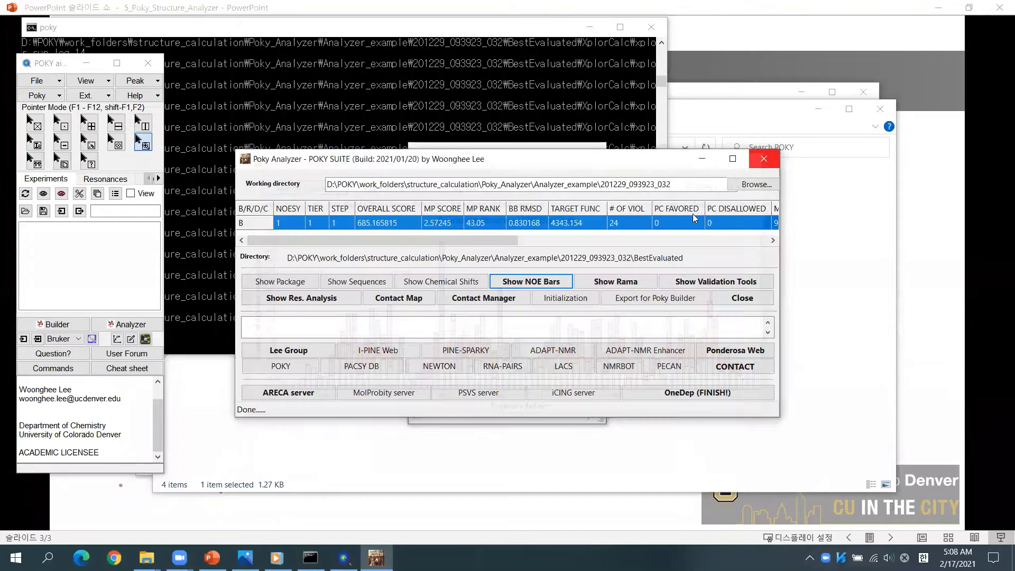
Open the Ramachandran plot and filter it to residue type A, then R.
left_click(627, 280)
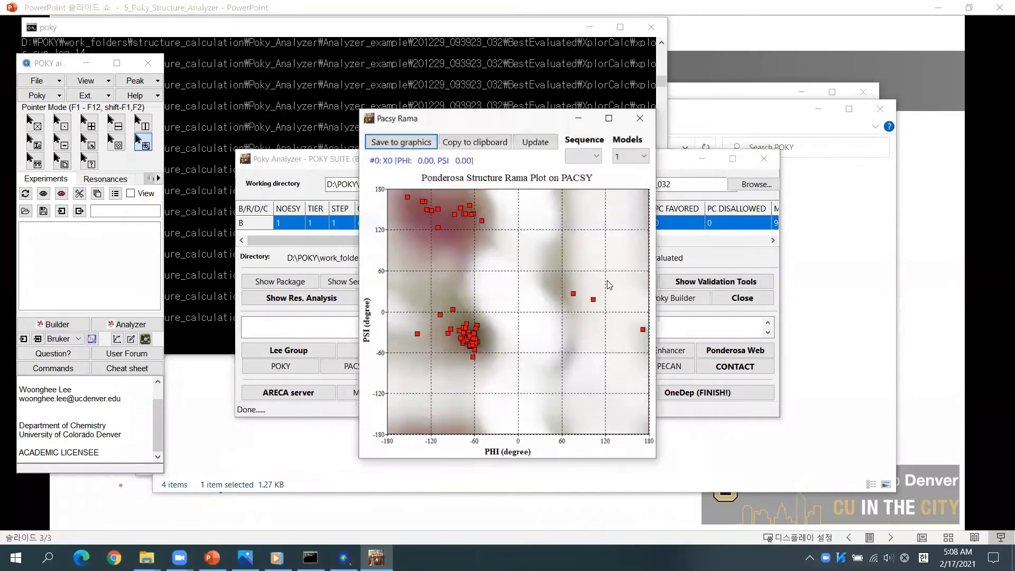
left_click(580, 156)
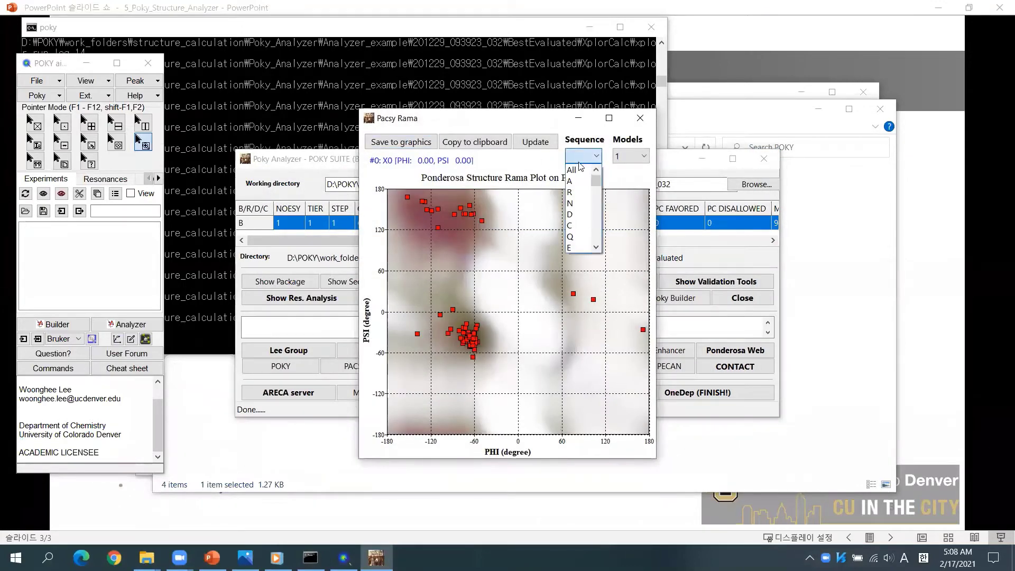
left_click(580, 183)
left_click(582, 156)
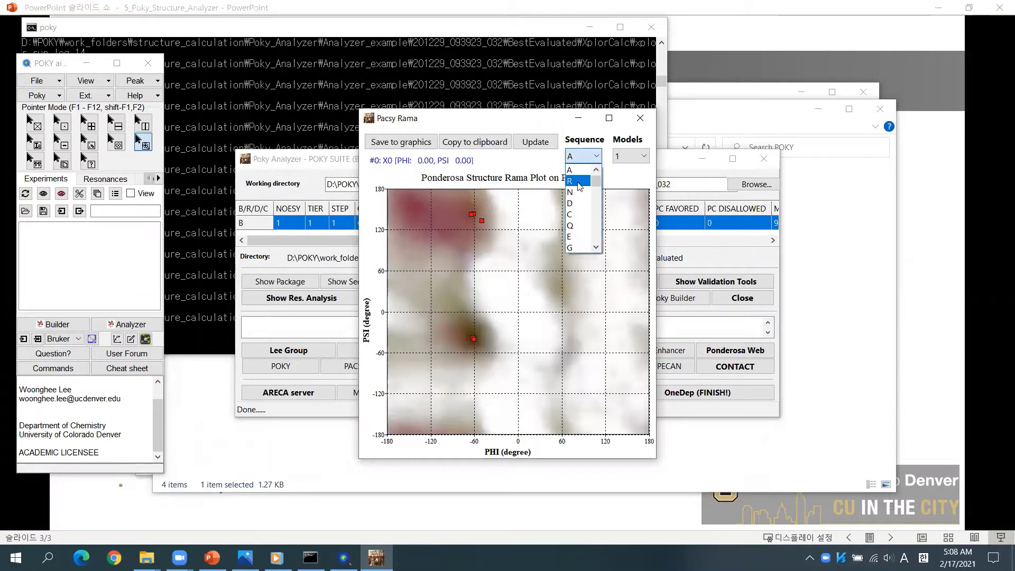
left_click(581, 179)
Plot only model 3, then restore all models and residue types and close the plot.
left_click(625, 157)
left_click(622, 179)
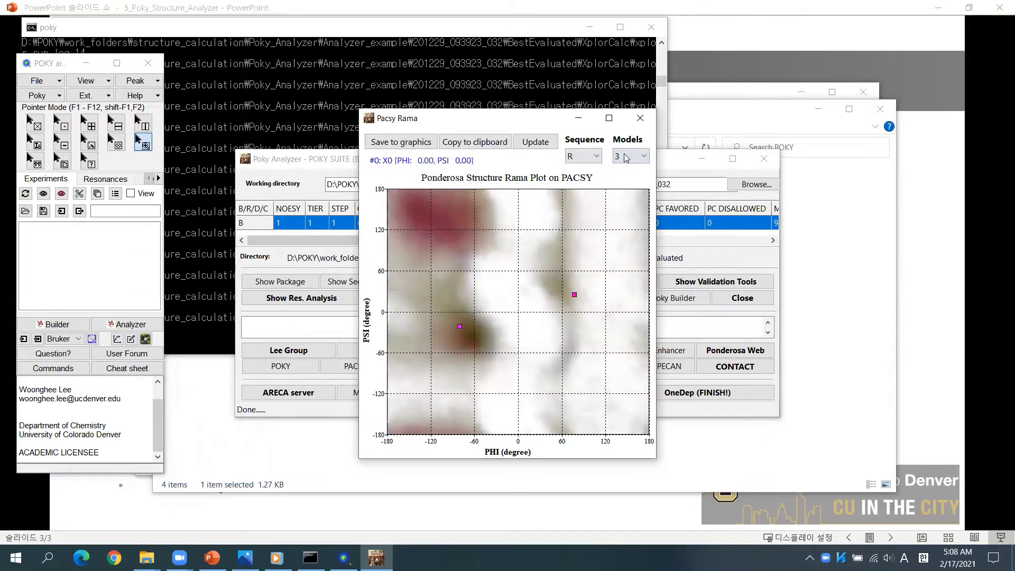
left_click(629, 156)
left_click(619, 169)
left_click(581, 156)
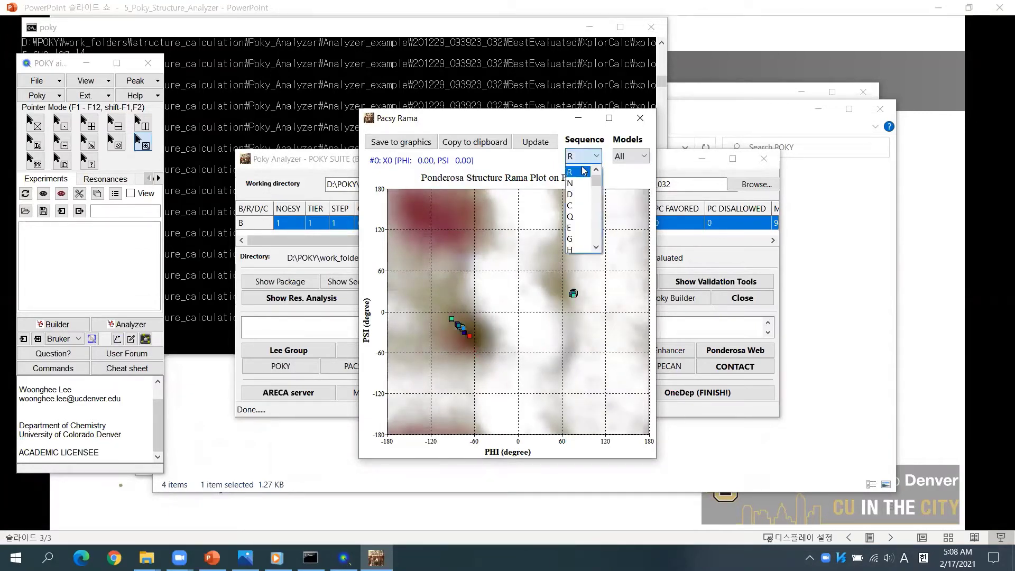
left_click(577, 170)
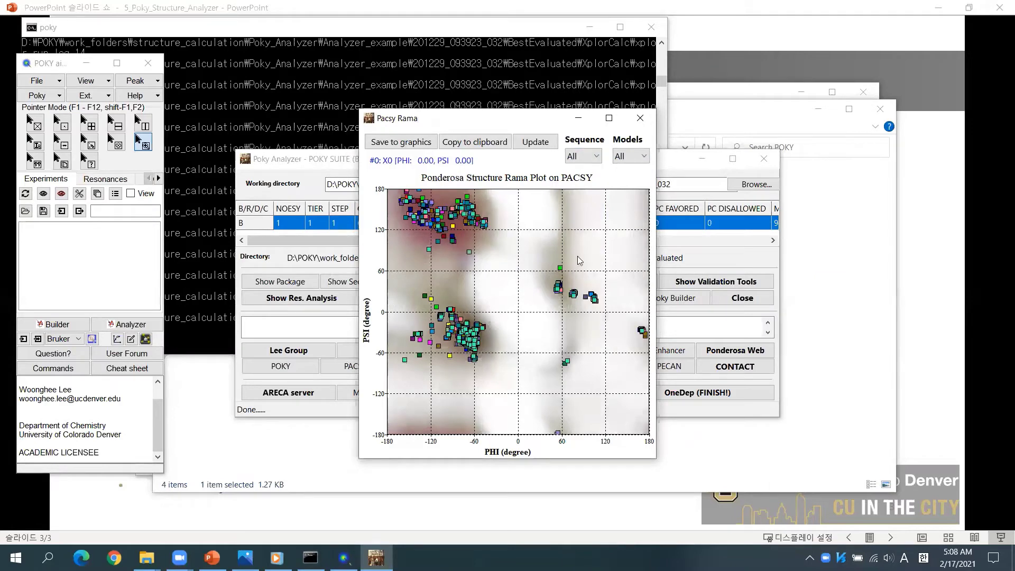
left_click(640, 118)
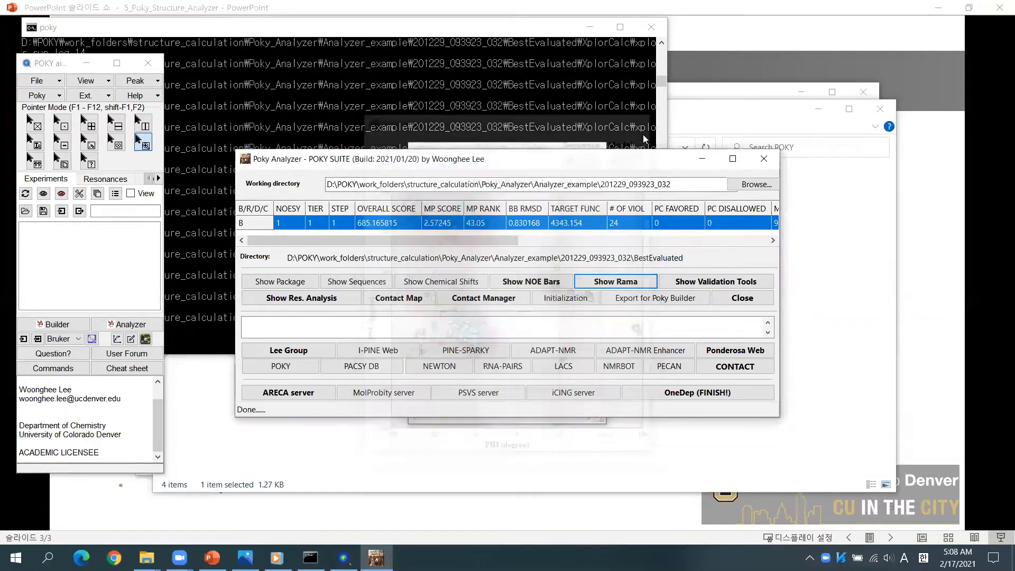
left_click(300, 300)
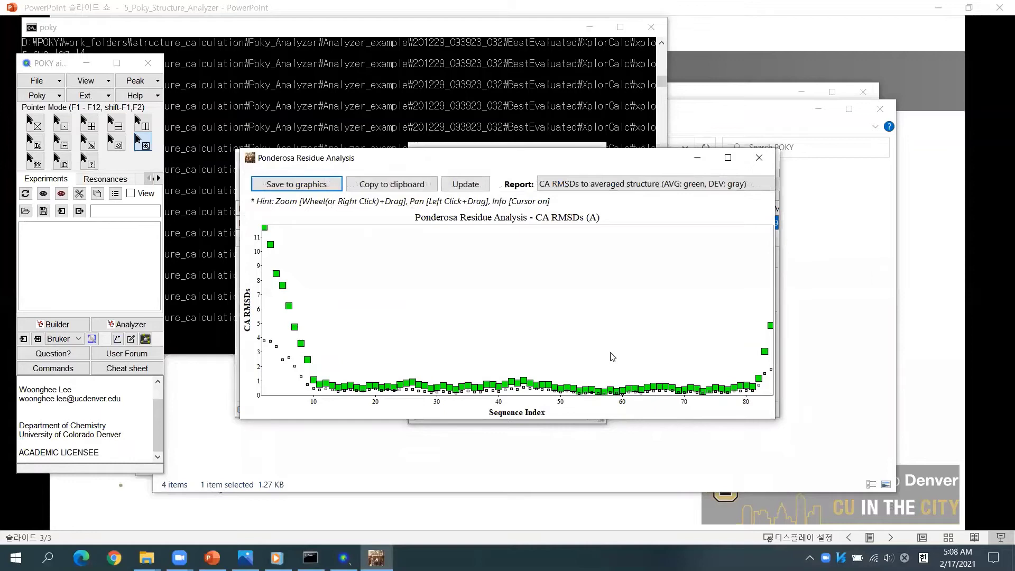
left_click(634, 185)
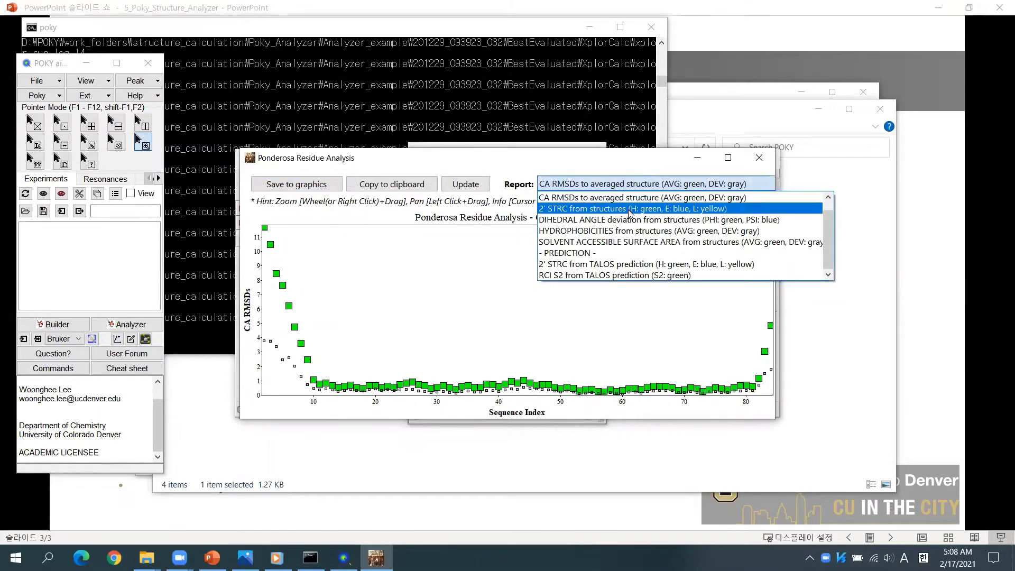
left_click(629, 210)
left_click(624, 183)
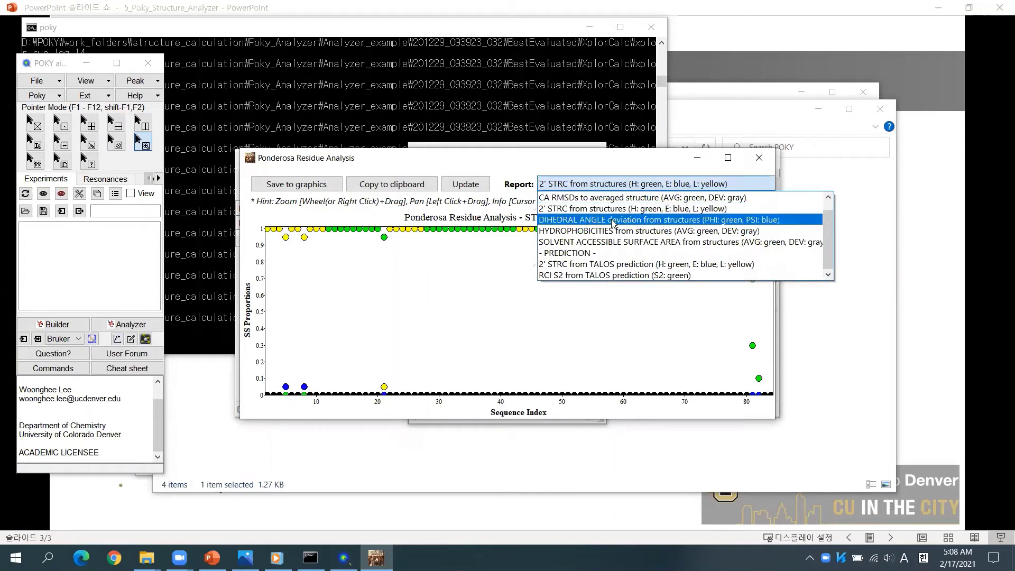
left_click(612, 220)
left_click(617, 184)
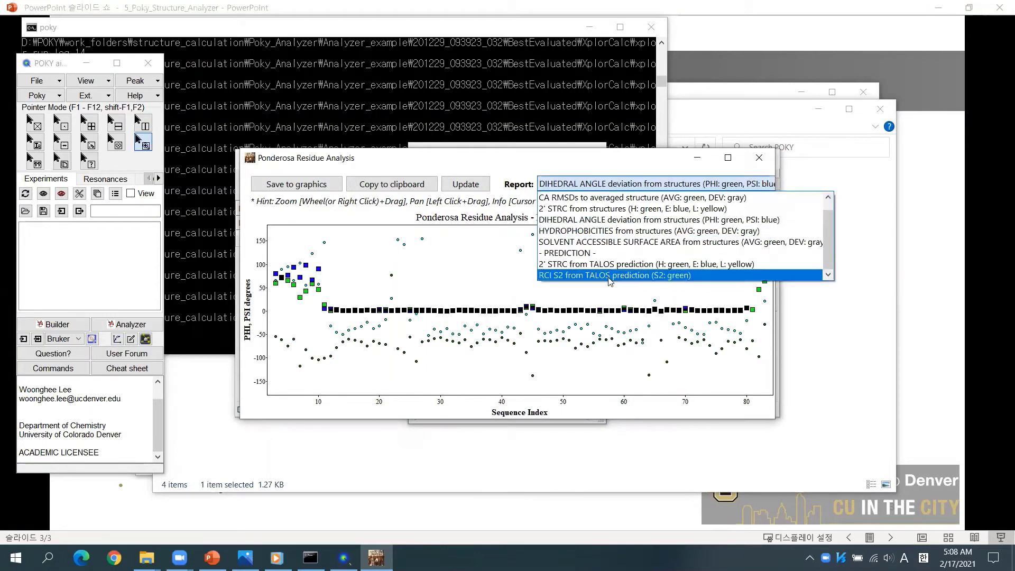
left_click(610, 276)
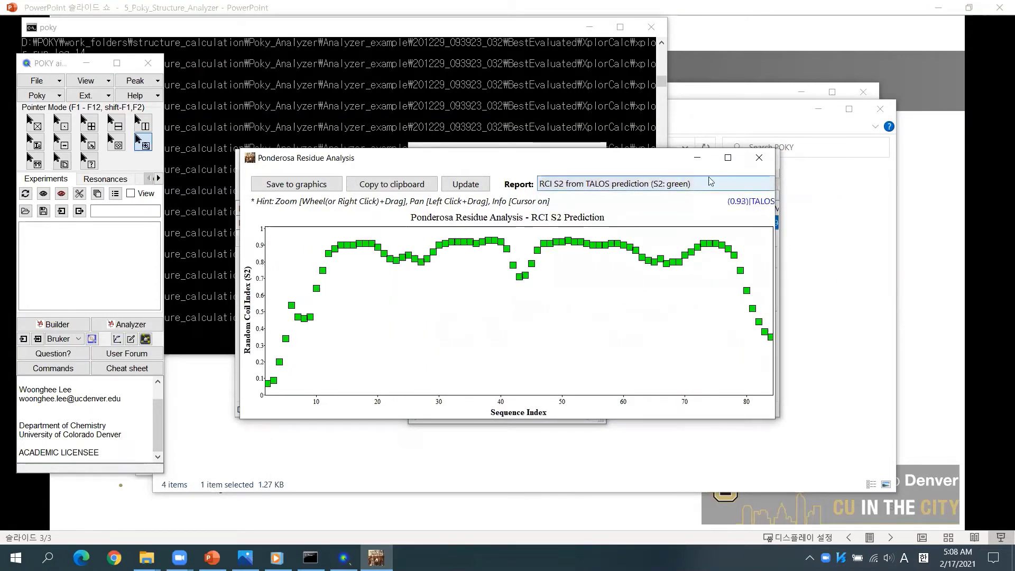
left_click(762, 161)
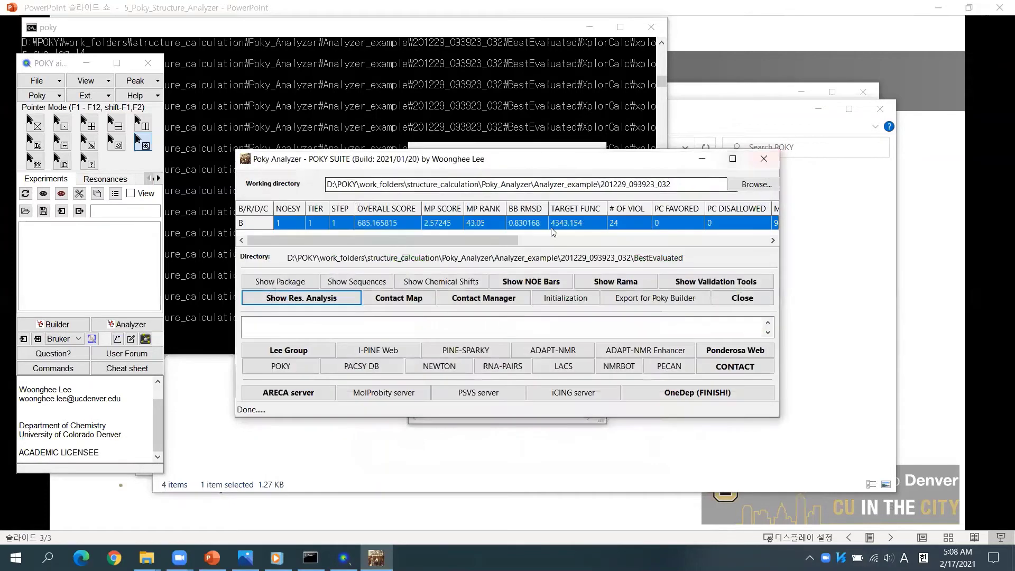
left_click(408, 297)
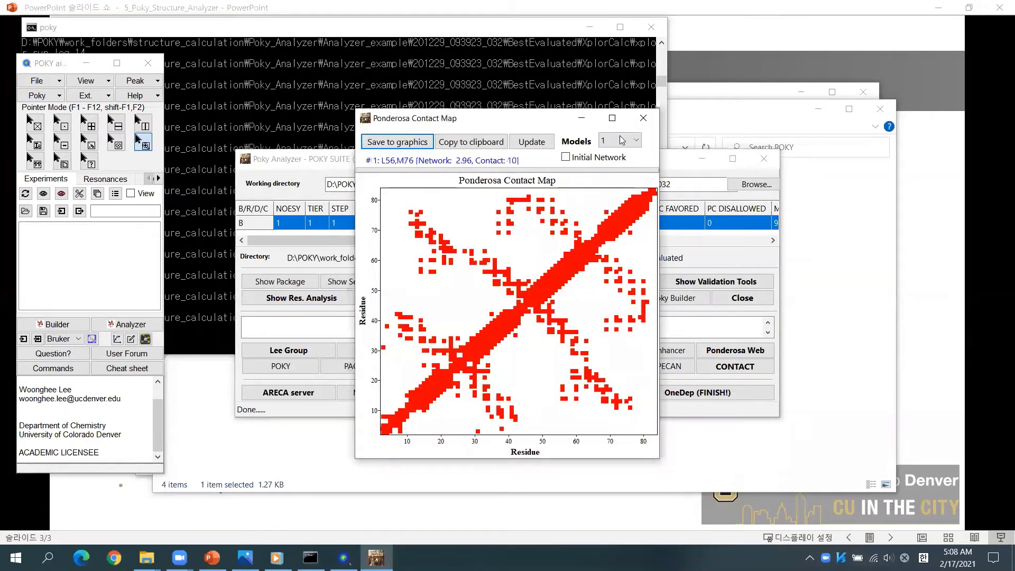
left_click(621, 140)
left_click(613, 165)
left_click(622, 141)
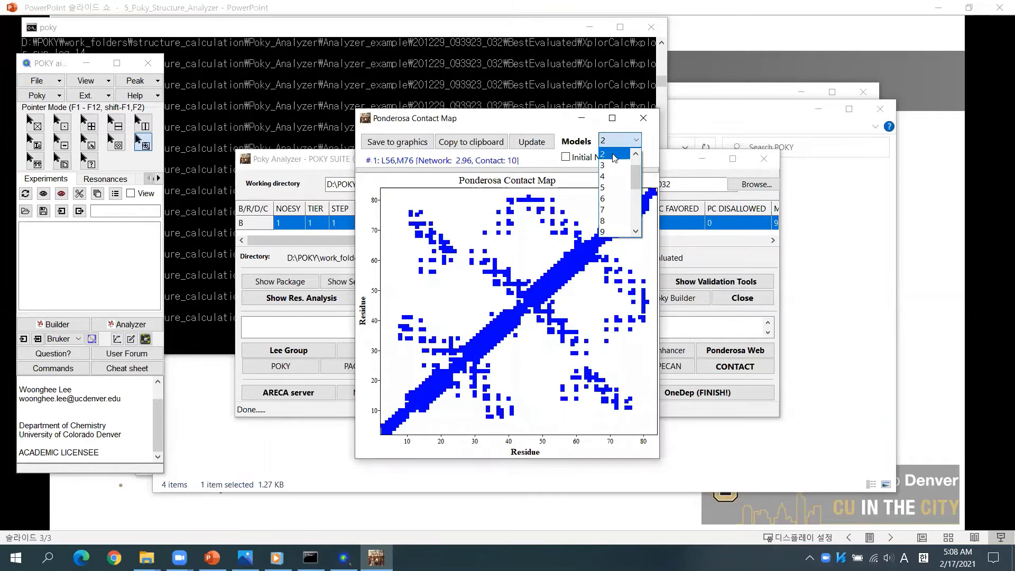
left_click(613, 176)
left_click(644, 122)
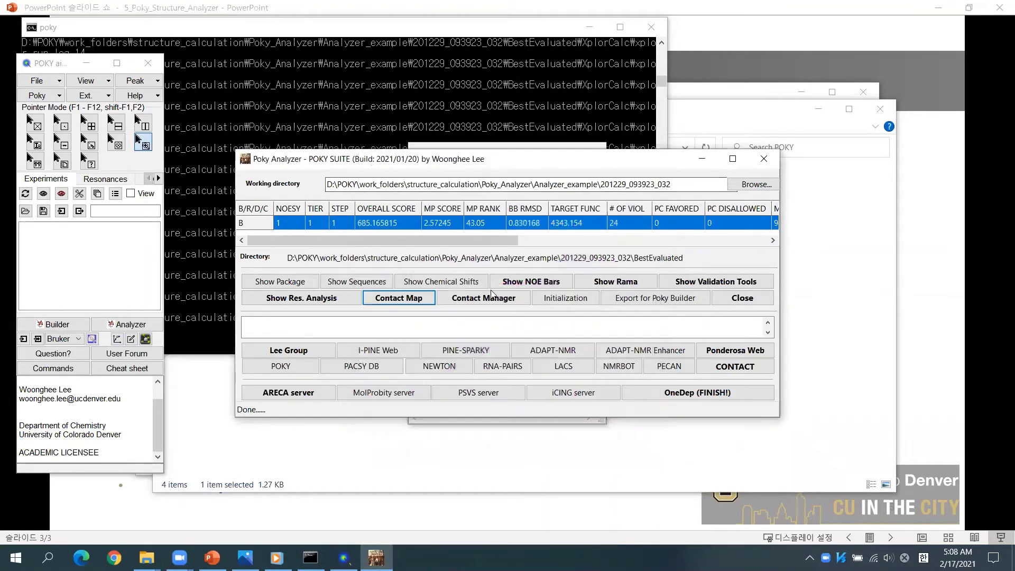
left_click(479, 299)
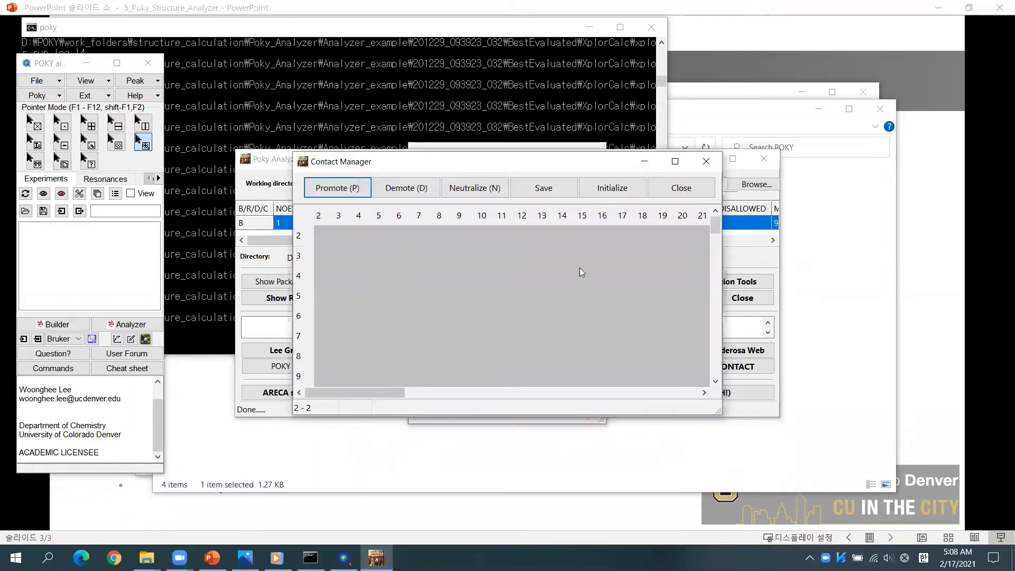
left_click(684, 186)
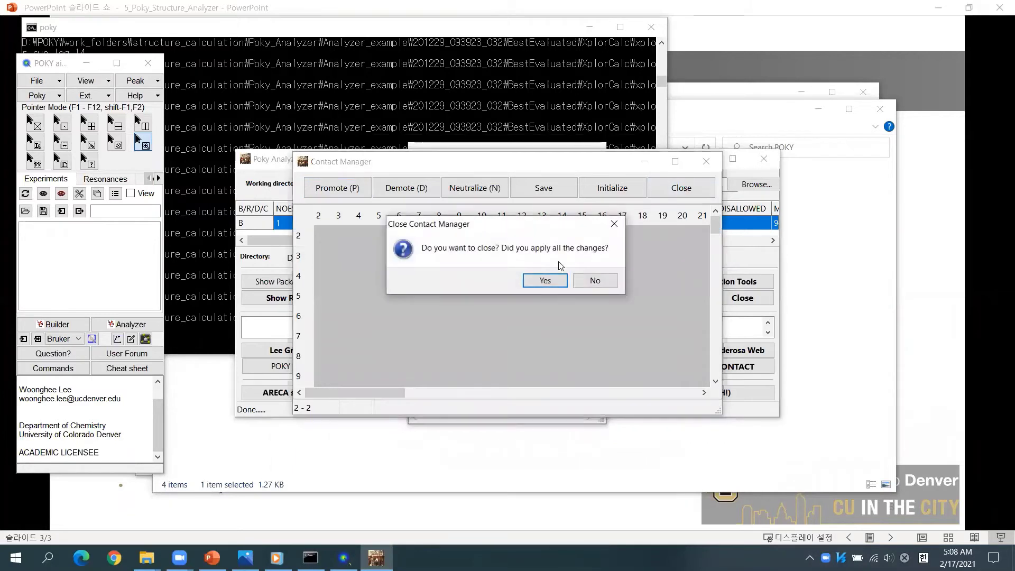
left_click(538, 283)
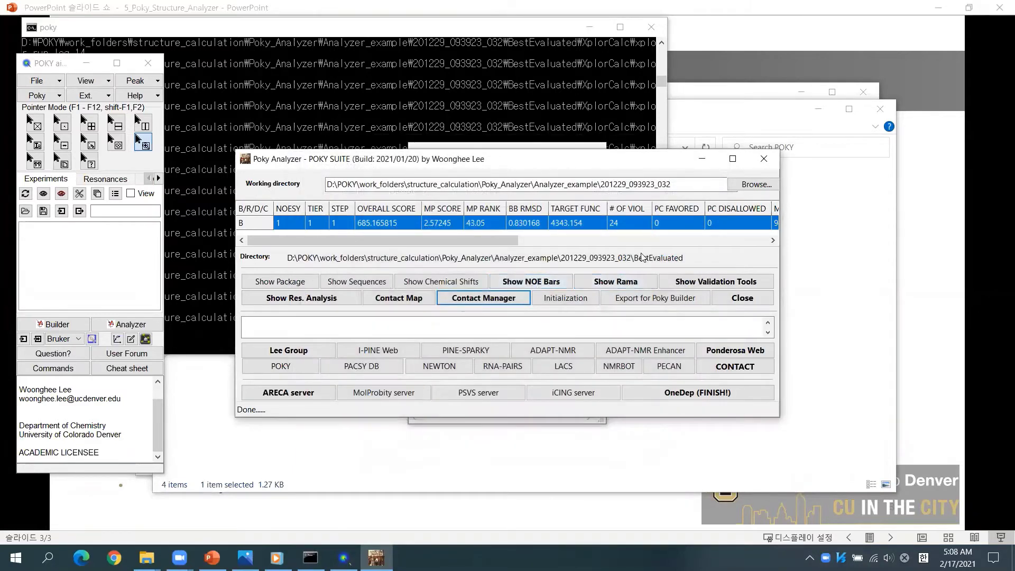
Open the validation tools, then move and enlarge the Distance Constraint Validator beside the angle validator.
left_click(711, 282)
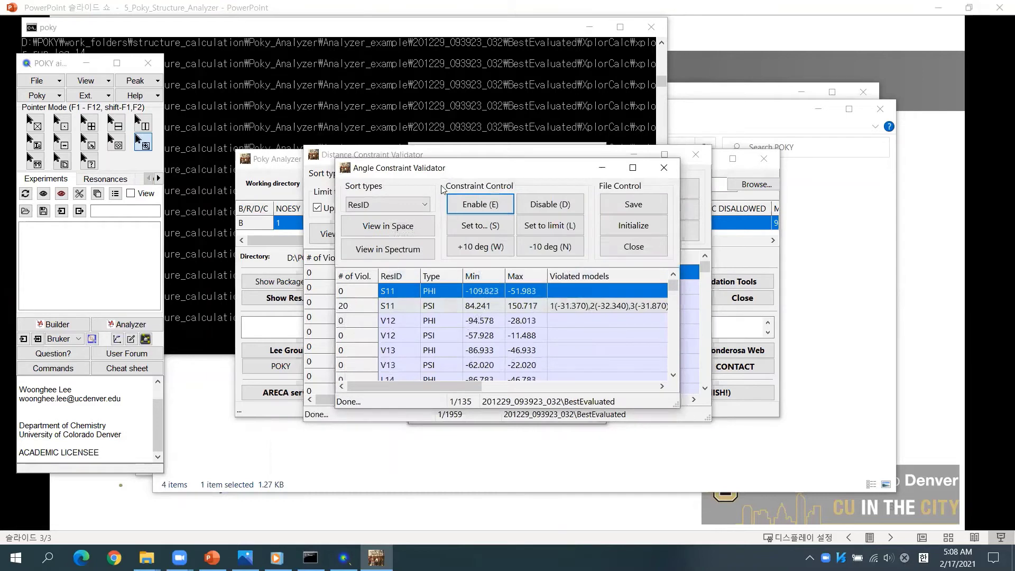
left_click(368, 156)
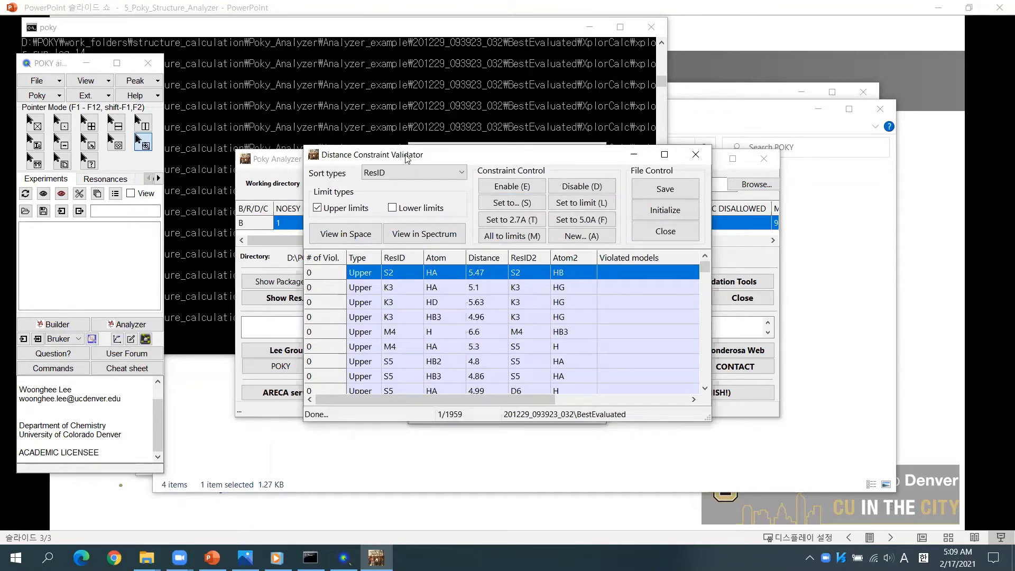
left_click_drag(406, 157, 601, 44)
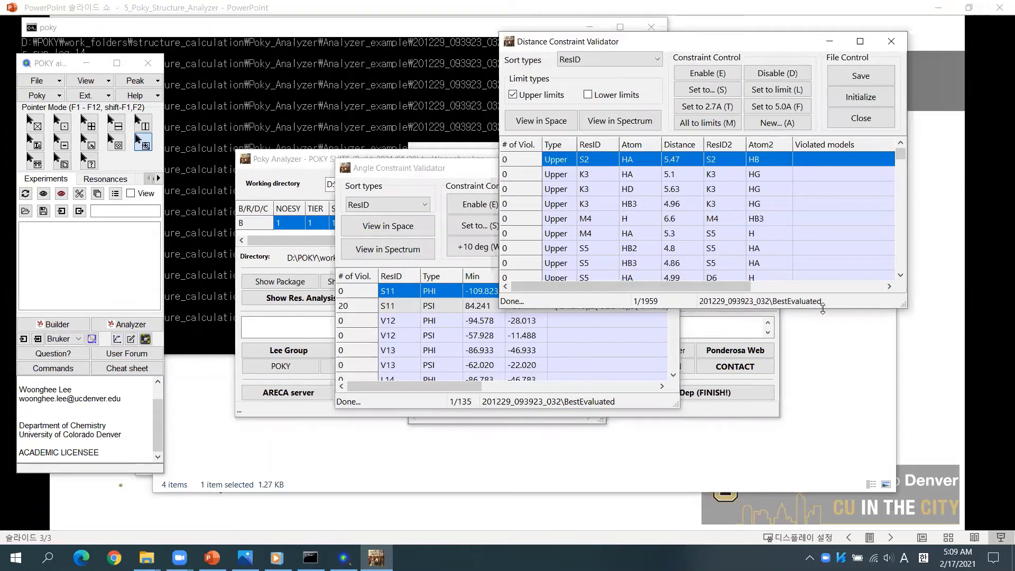
left_click_drag(822, 308, 823, 465)
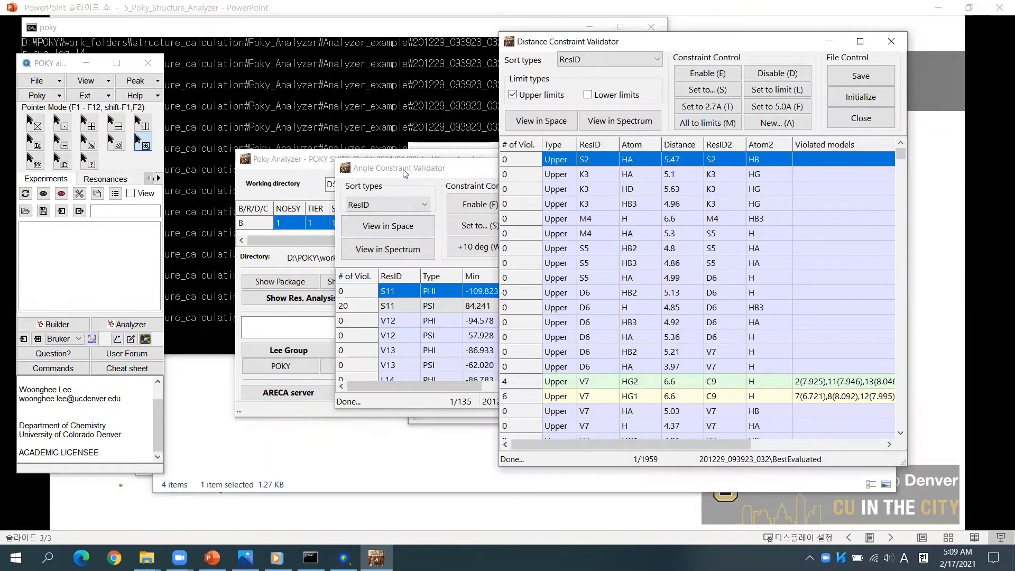
left_click(373, 173)
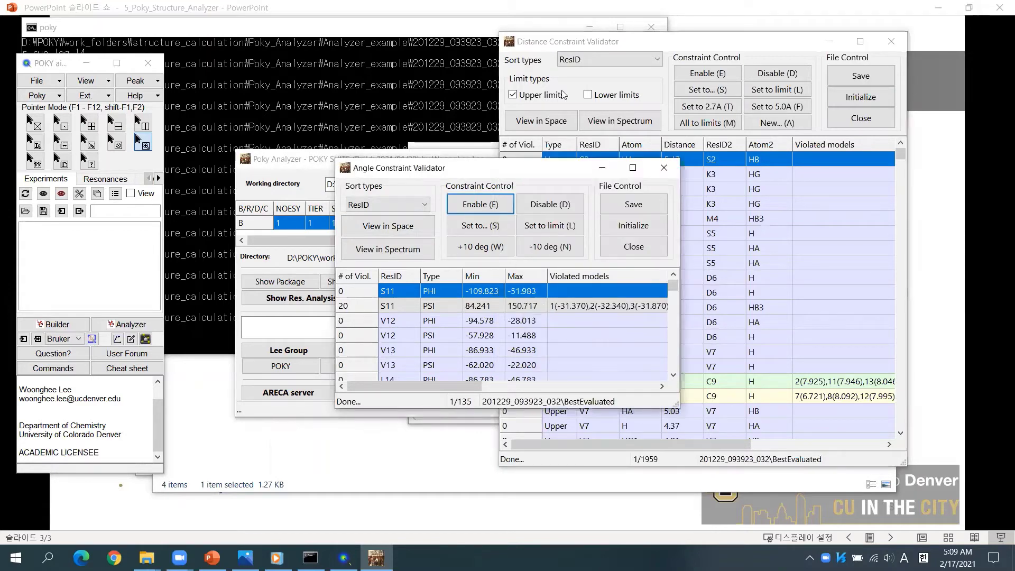
left_click(614, 43)
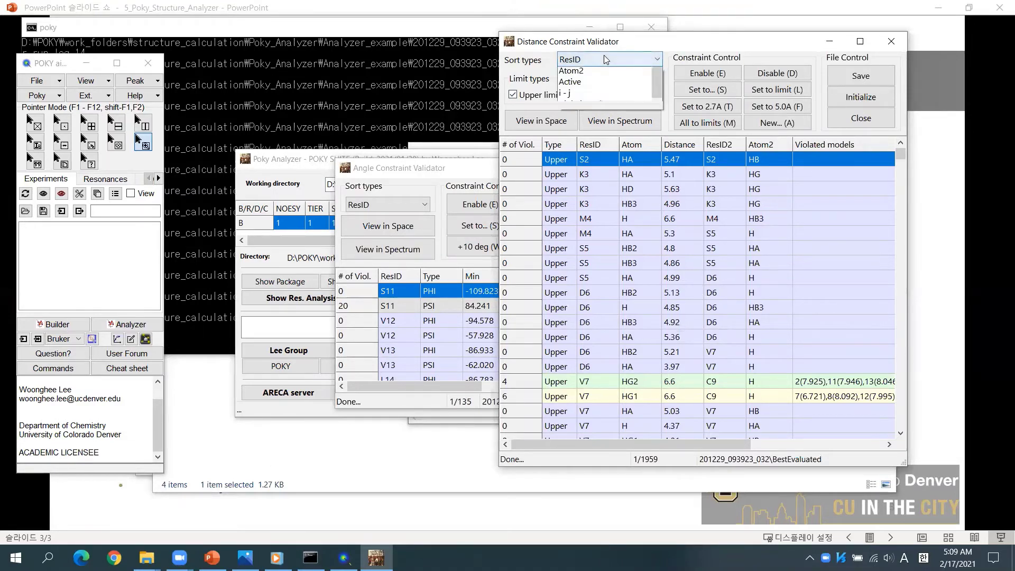
Sort distance restraints by violation distance, worst first, and include lower-limit restraints.
left_click(590, 78)
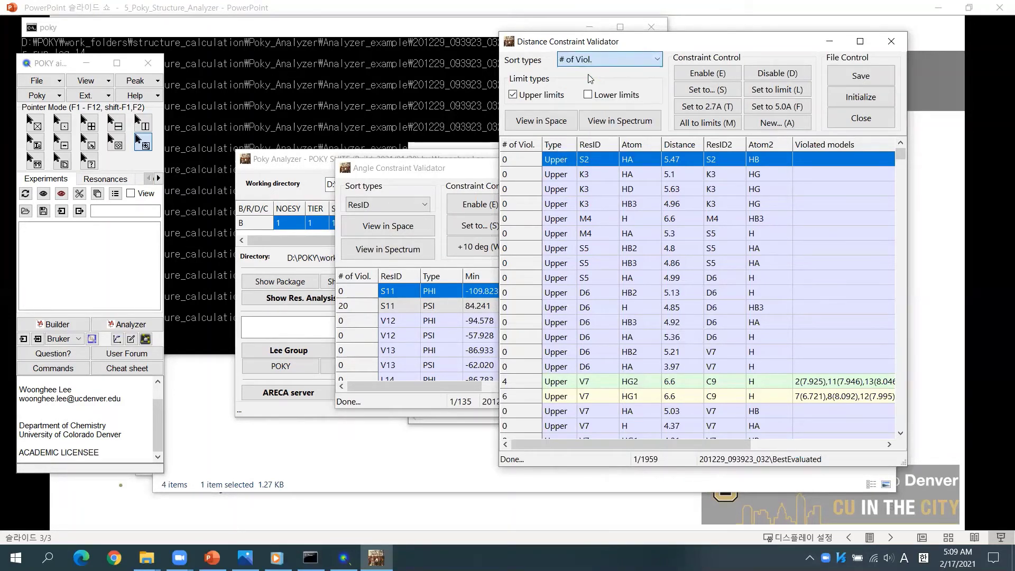
left_click(590, 59)
left_click(589, 85)
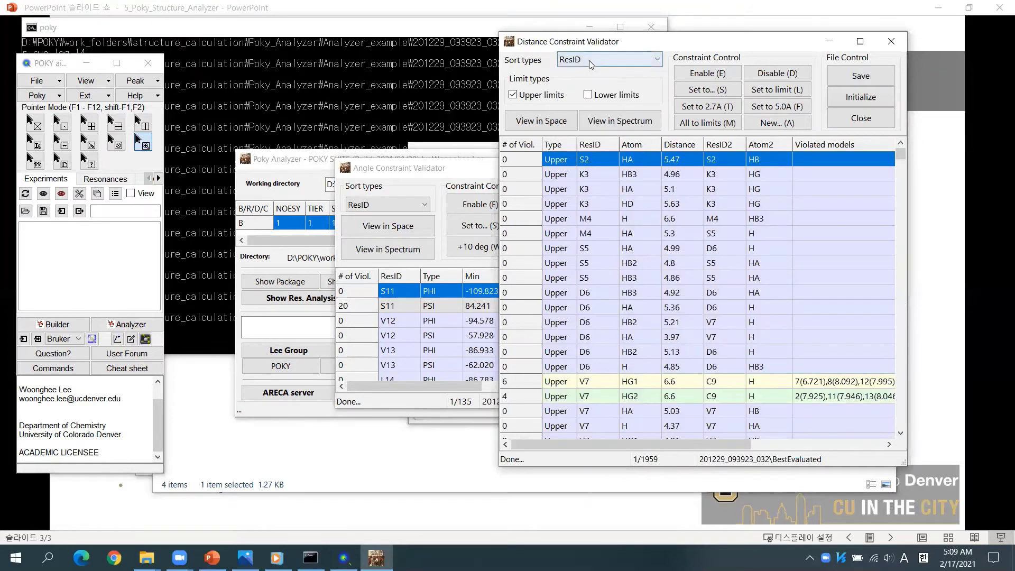
left_click(591, 60)
left_click(584, 140)
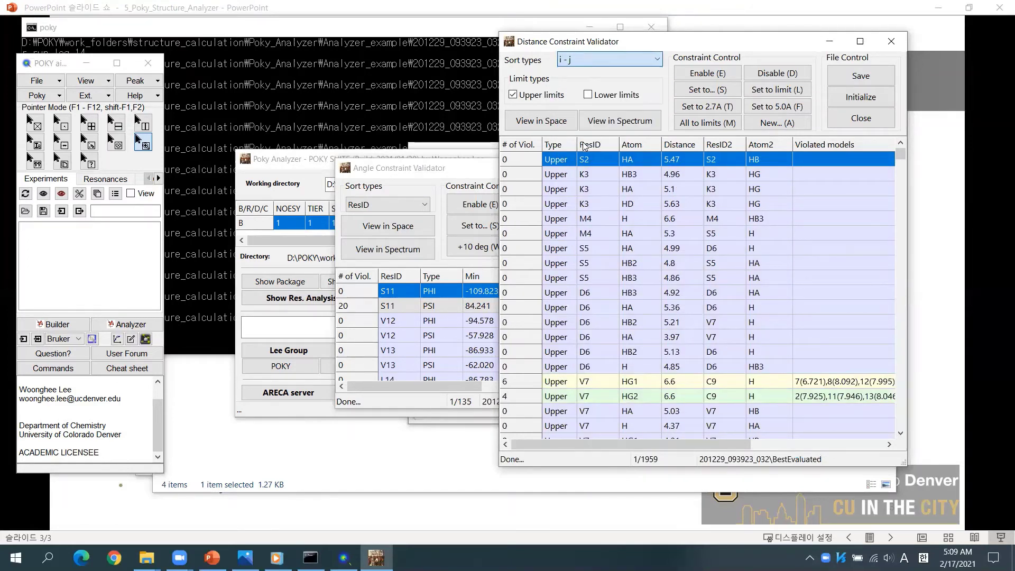
left_click(588, 59)
left_click(585, 152)
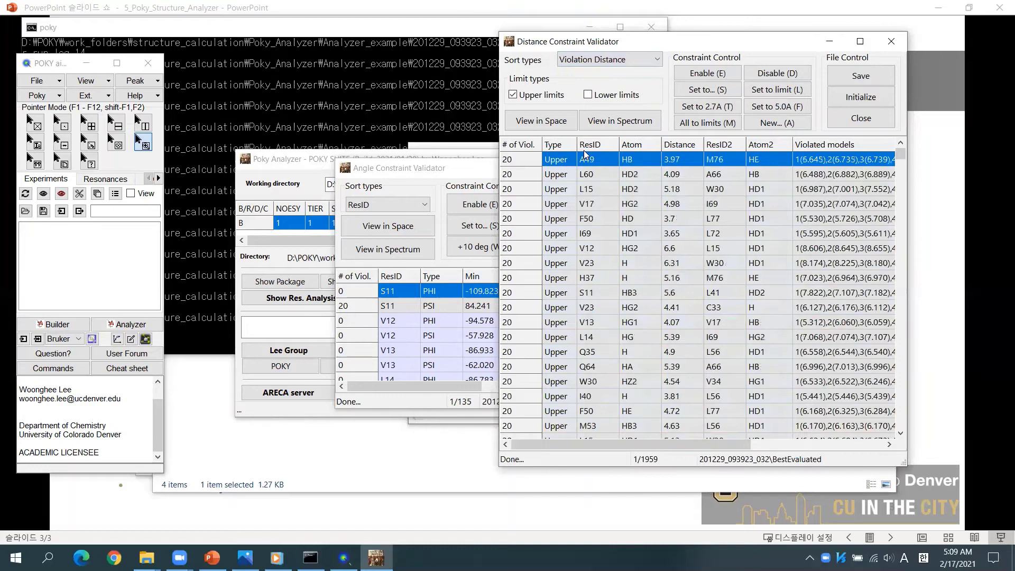
left_click(589, 96)
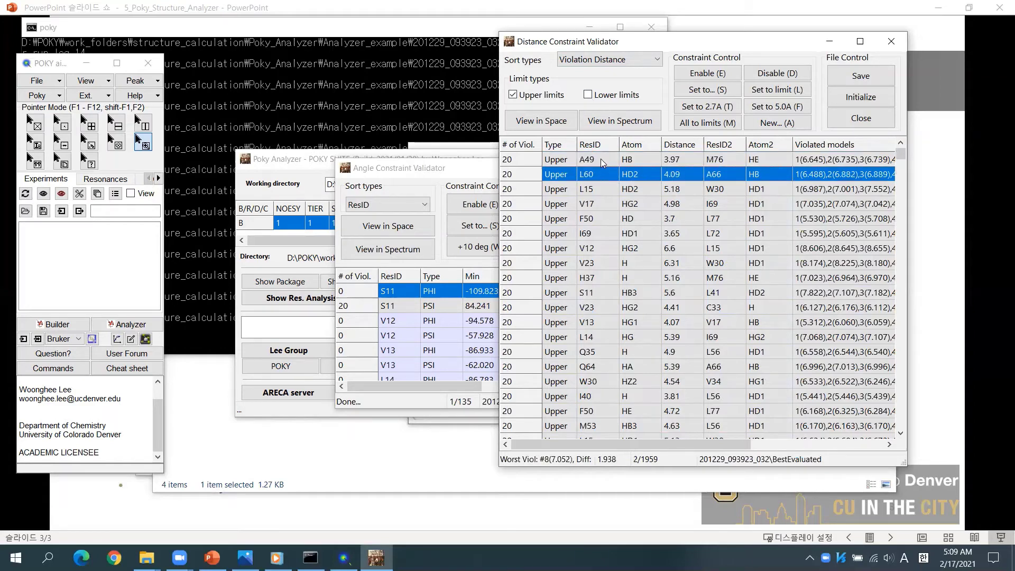
left_click(541, 121)
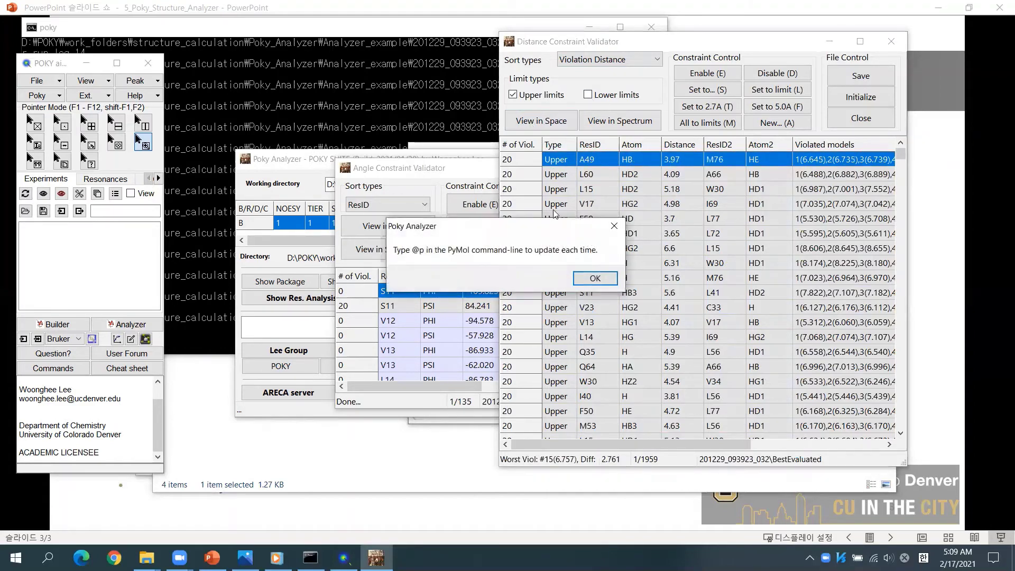
left_click(594, 278)
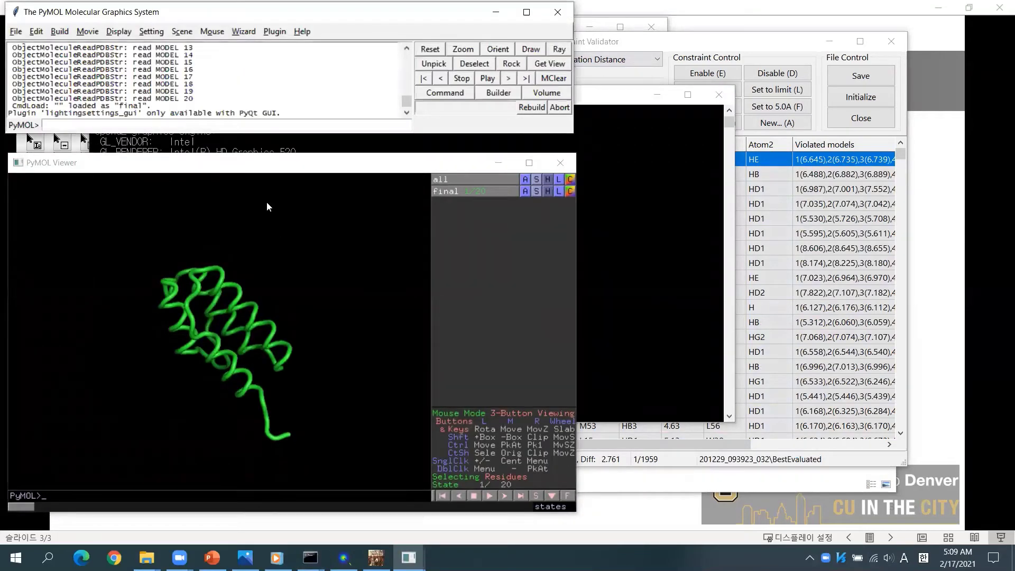
left_click(271, 129)
type("@p")
key("Return")
left_click_drag(216, 326, 414, 213)
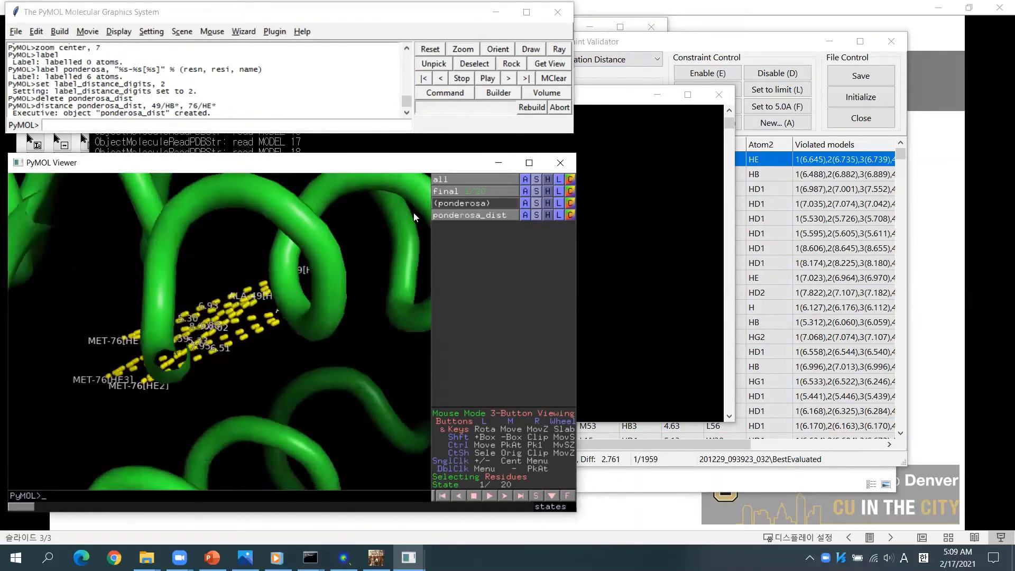
left_click(561, 164)
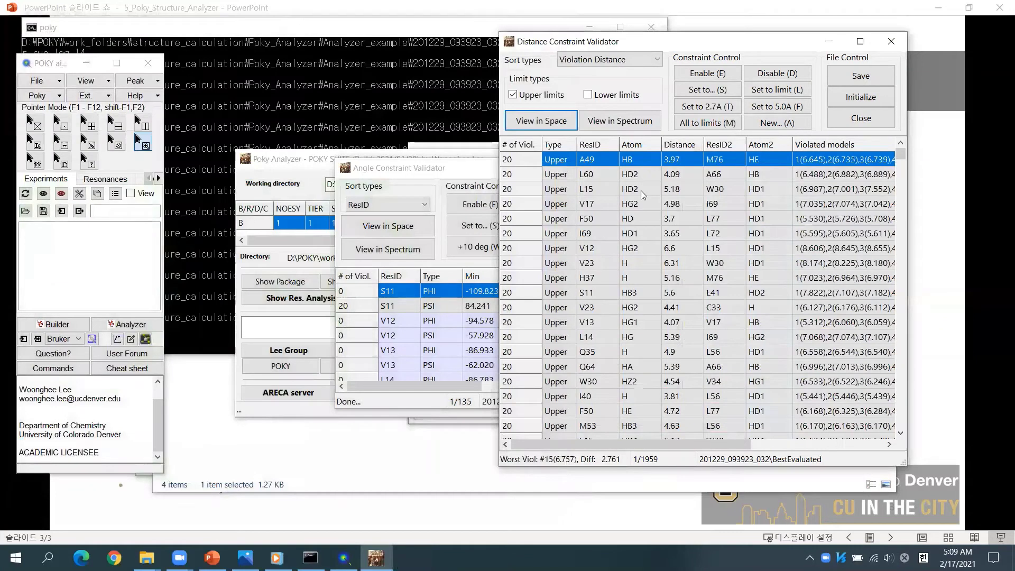
Load Poky_Analyzer_Test_1.proj into POKY to open its NOESY spectra.
left_click(619, 122)
left_click(592, 281)
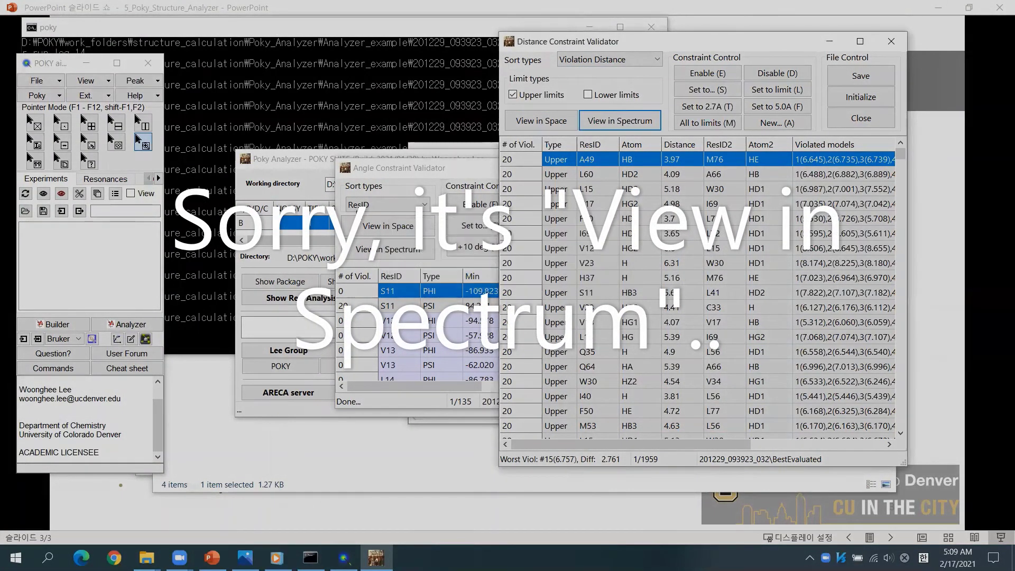
mouse_move(146, 558)
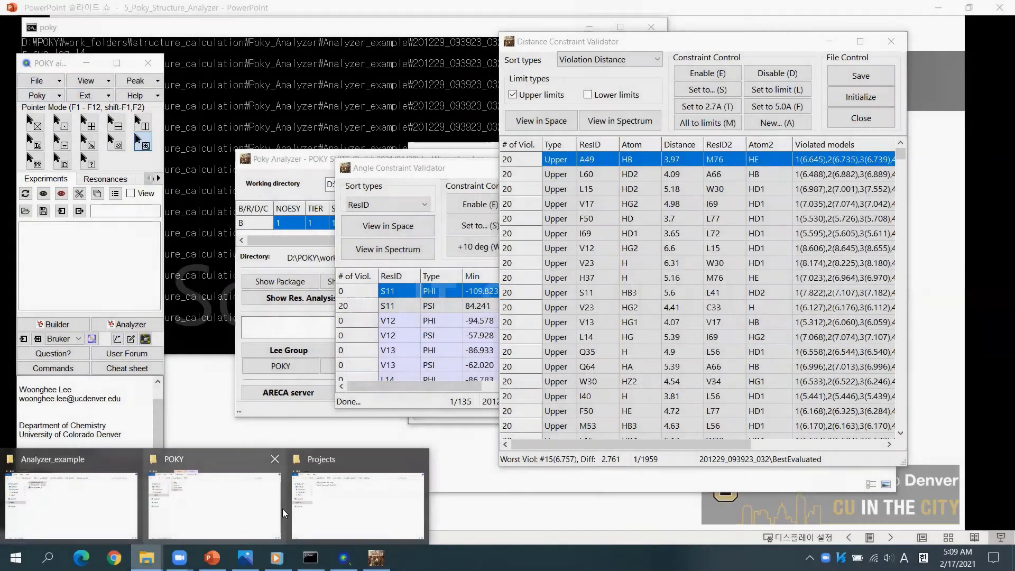
left_click(777, 508)
left_click(380, 187)
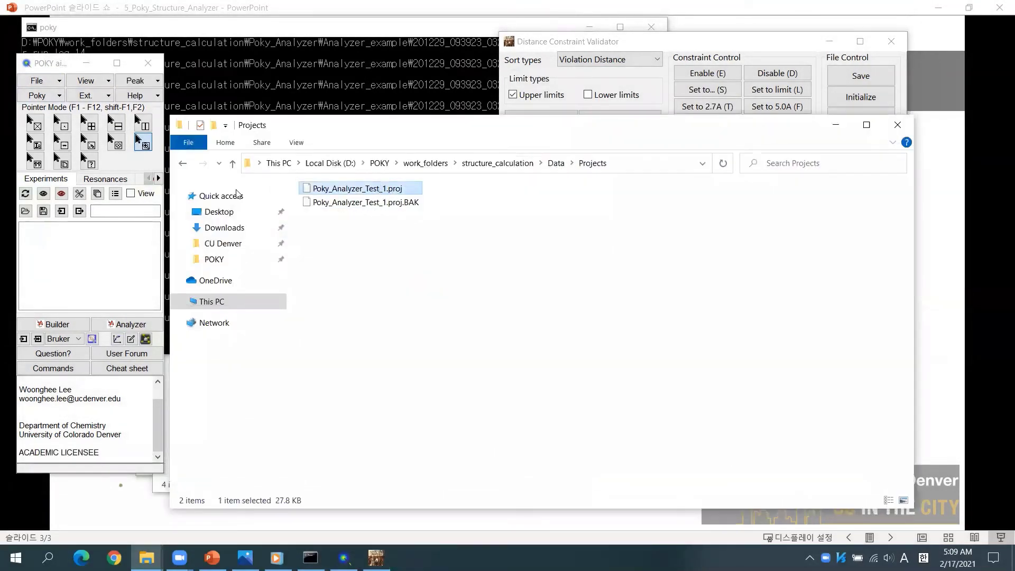
left_click_drag(236, 194, 100, 288)
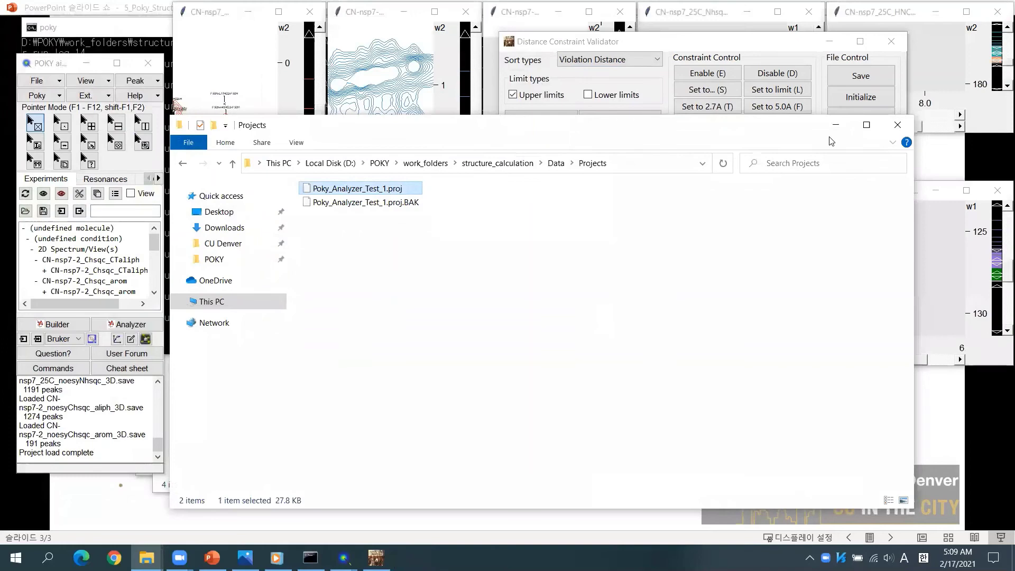
left_click(836, 126)
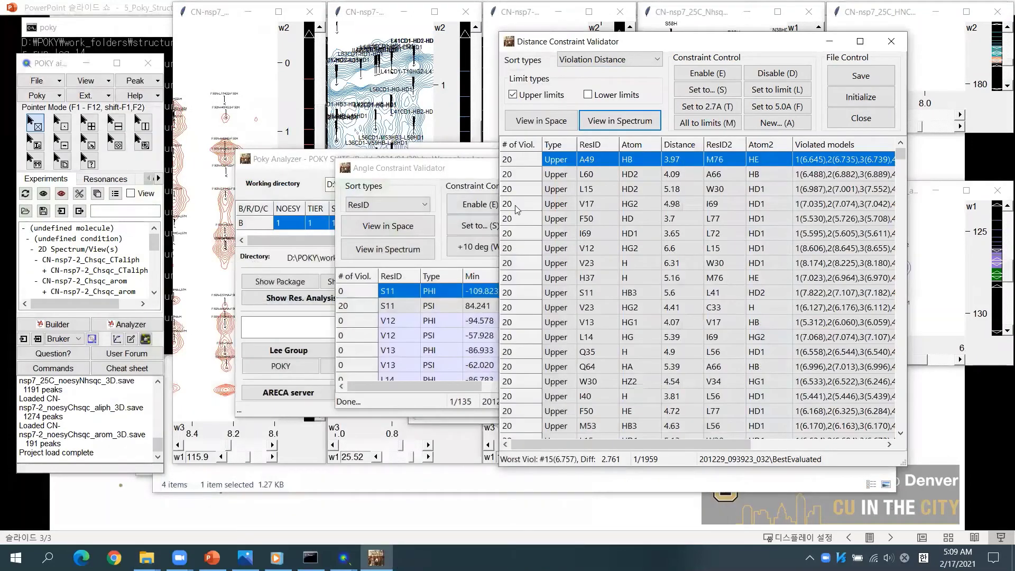
With 'up', set 15N-NOESY to CN-nsp7_25C_noesyNhsqc_3D and aromatic 13C-NOESY to CN-nsp7-2_noesyChsqc_arom_3D.
left_click(450, 121)
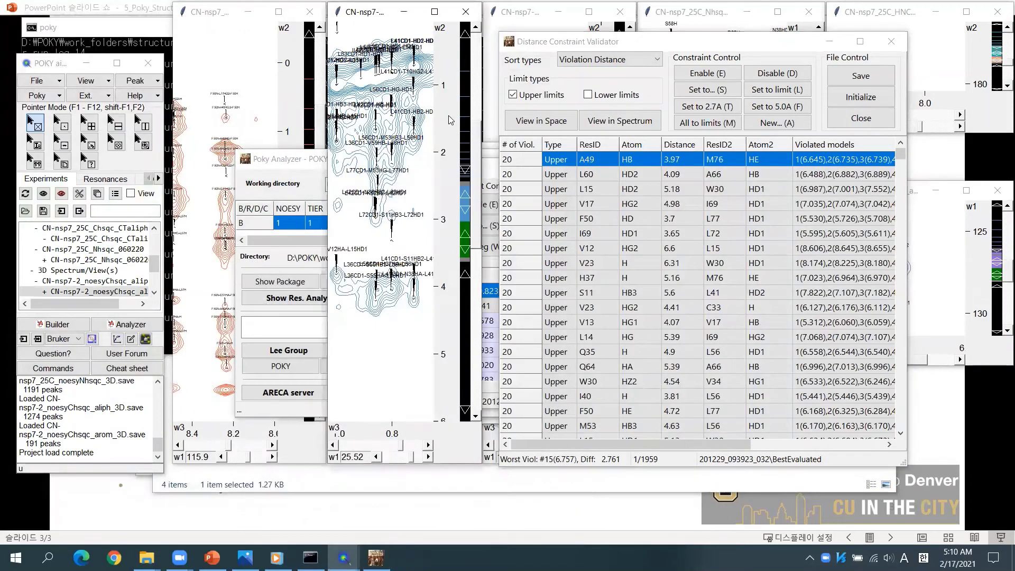
type("up")
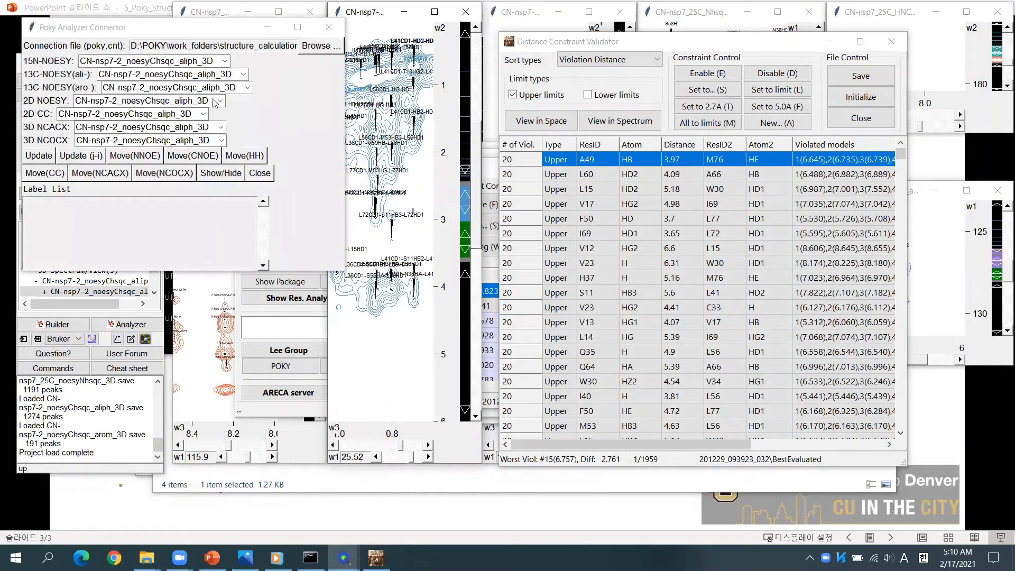
left_click(170, 62)
left_click(174, 174)
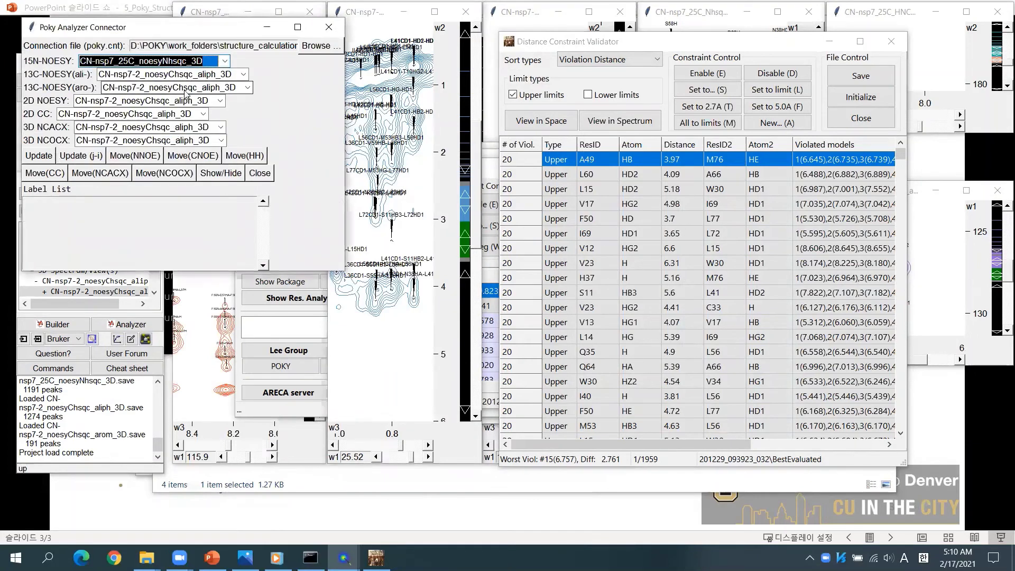
left_click(174, 88)
left_click(175, 156)
Leave 2D NOESY, 2D CC, 3D NCACX and NCOCX blank, then show the A49–M76 13C-NOE labels.
left_click(172, 100)
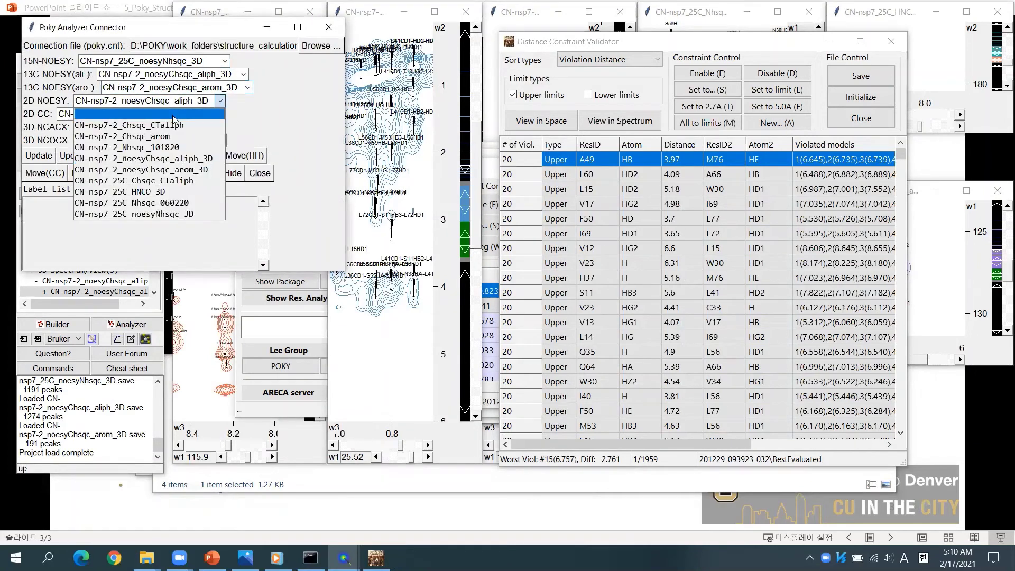
left_click(172, 112)
left_click(172, 114)
left_click(172, 125)
left_click(170, 127)
left_click(170, 139)
left_click(170, 140)
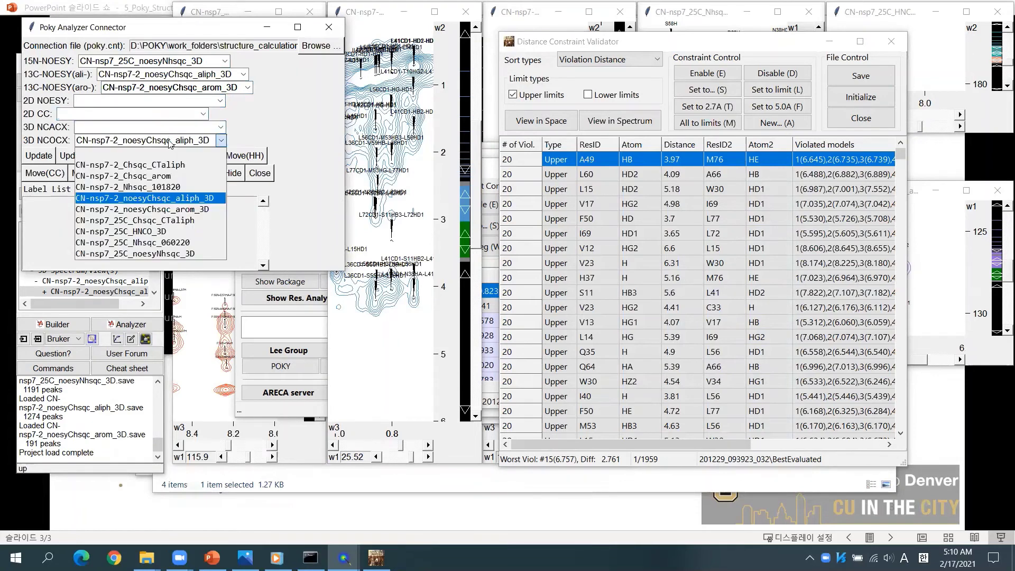
left_click(142, 153)
left_click(39, 157)
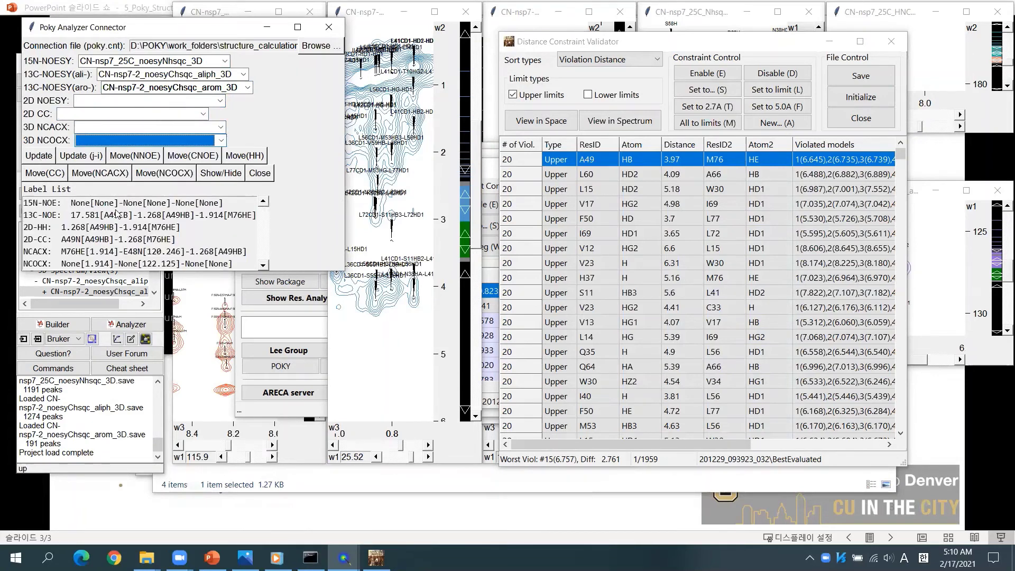
left_click(154, 215)
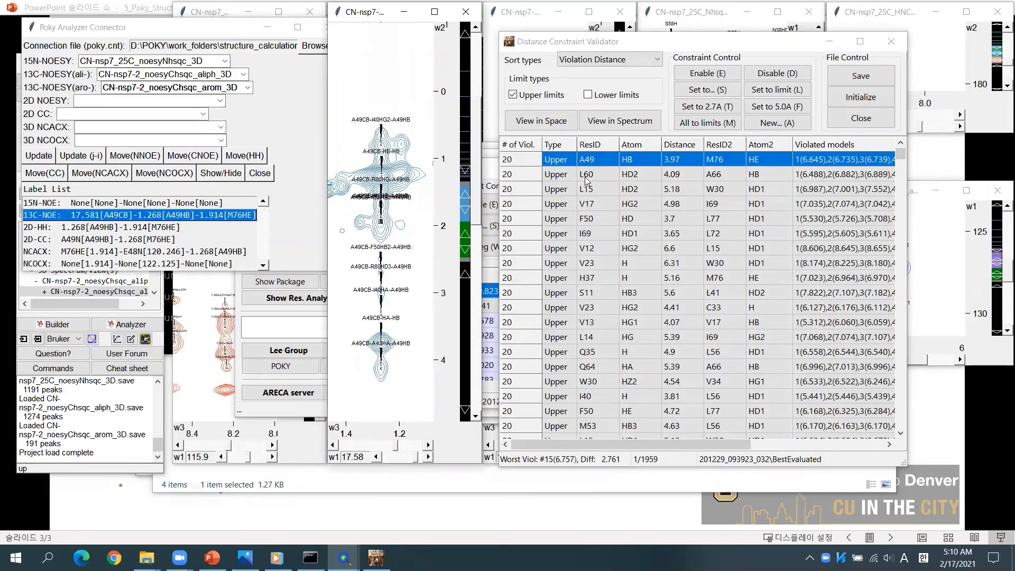
left_click(606, 159)
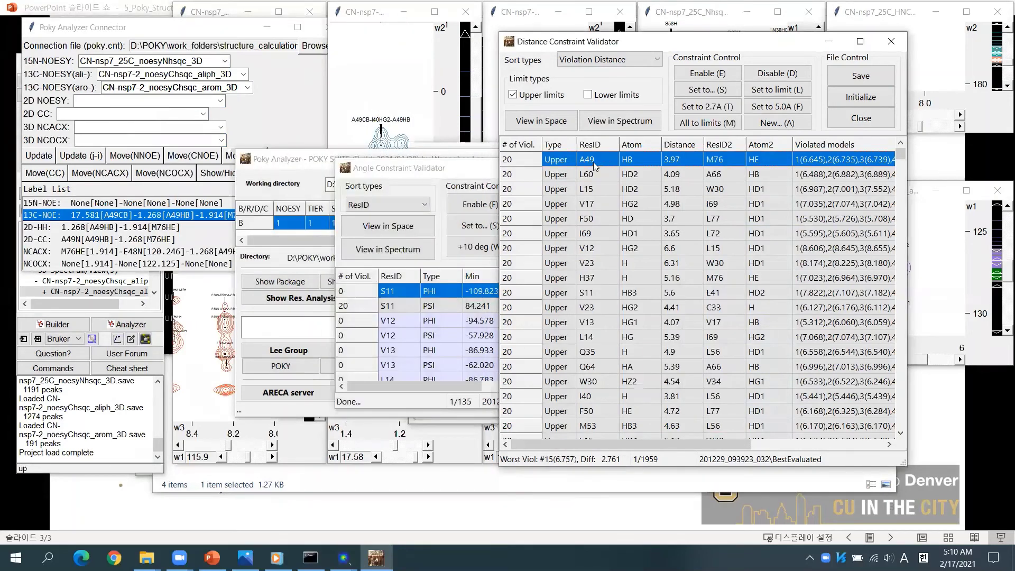
key("s")
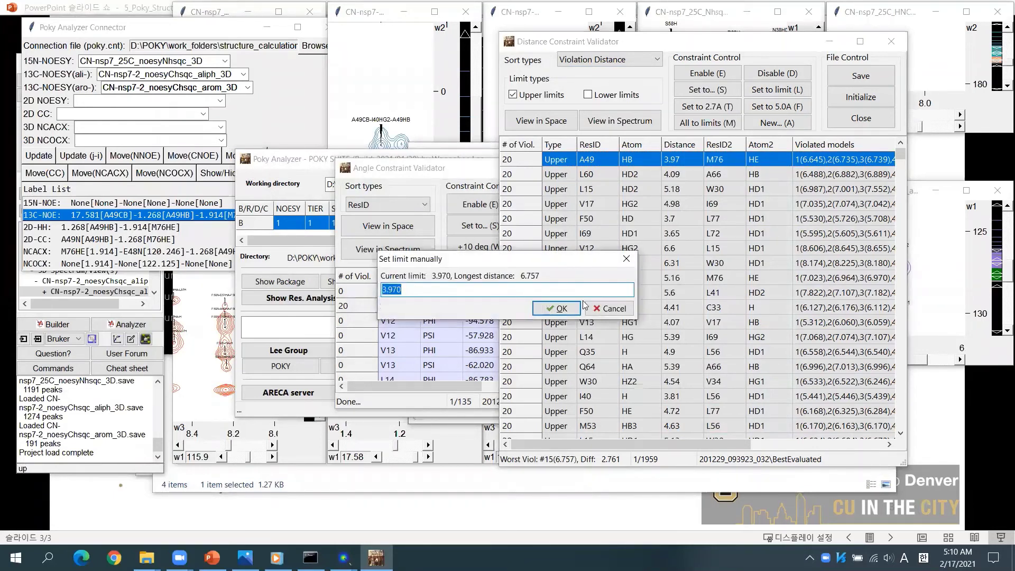
left_click(597, 308)
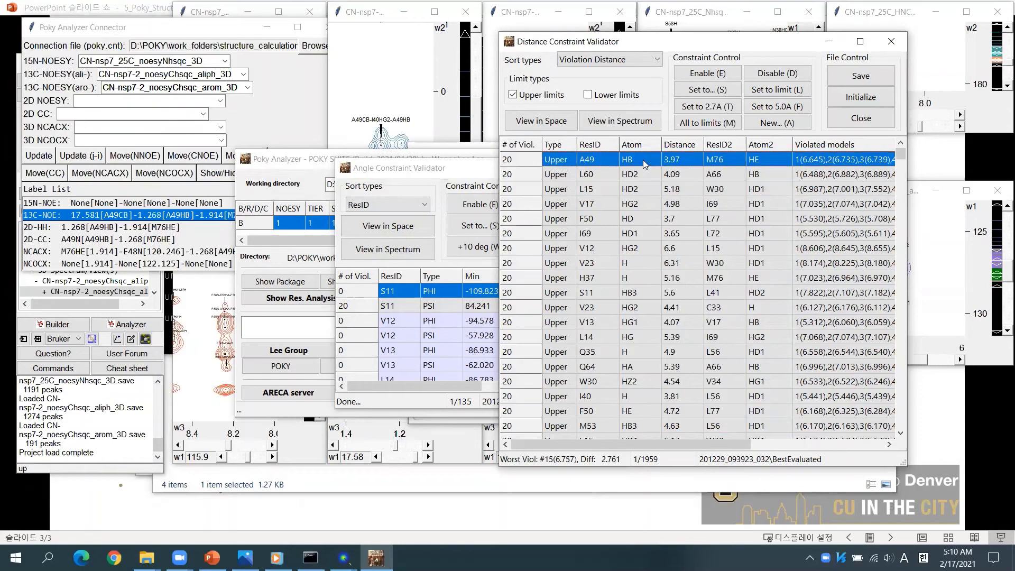
left_click(643, 173)
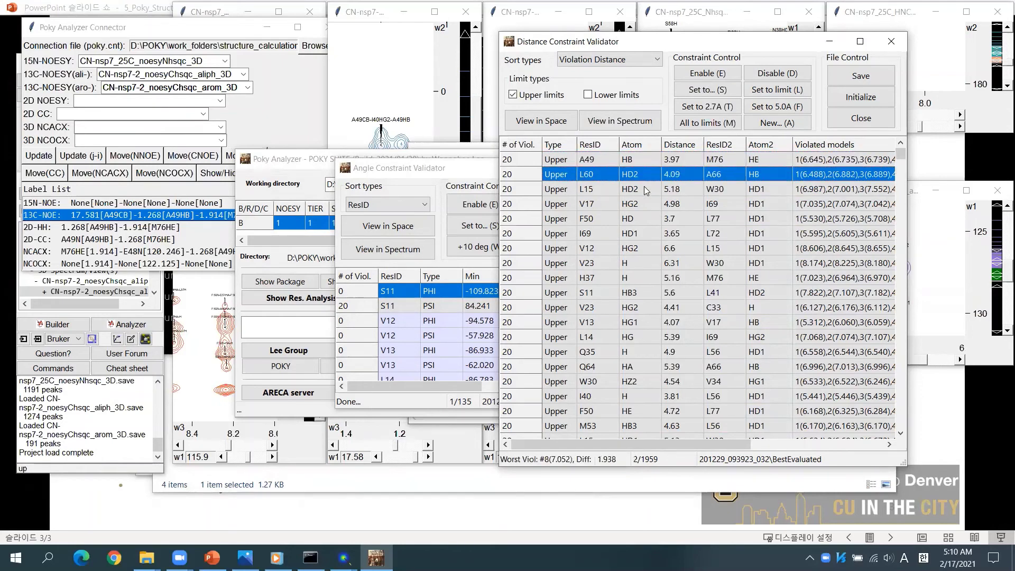
left_click(647, 160)
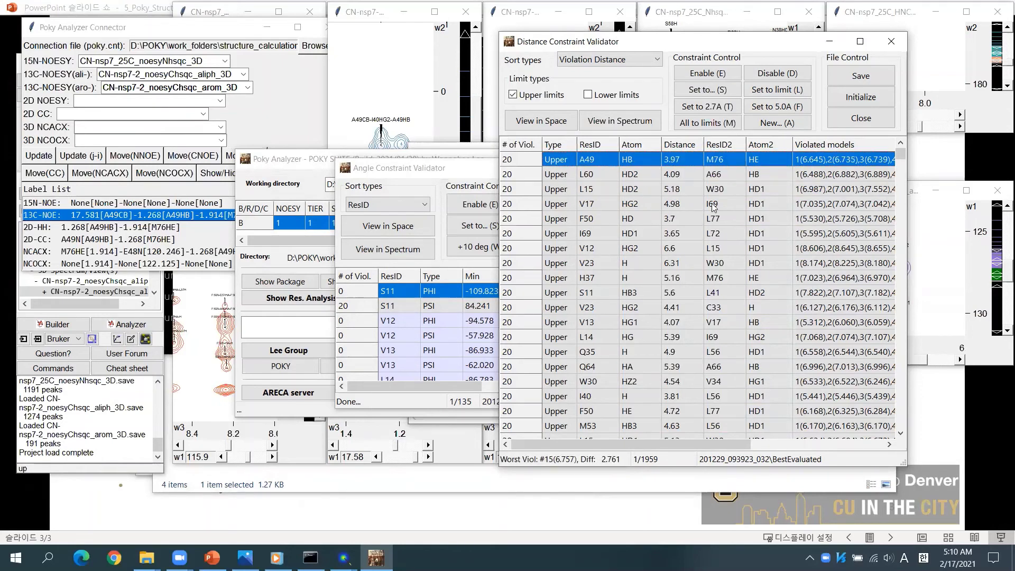
Open the H-bond manager, review its Create New options, and close it.
right_click(697, 186)
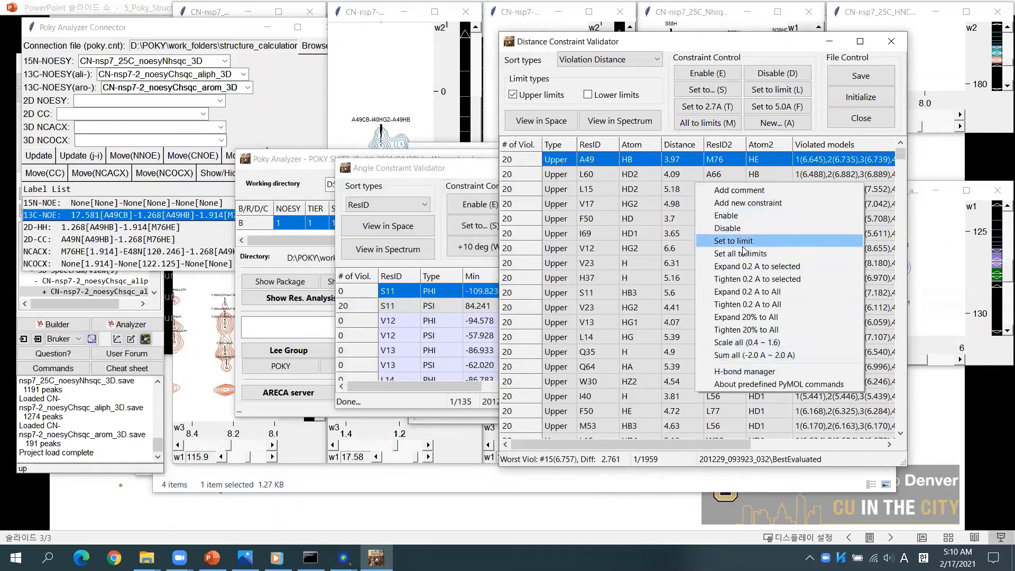
left_click(745, 371)
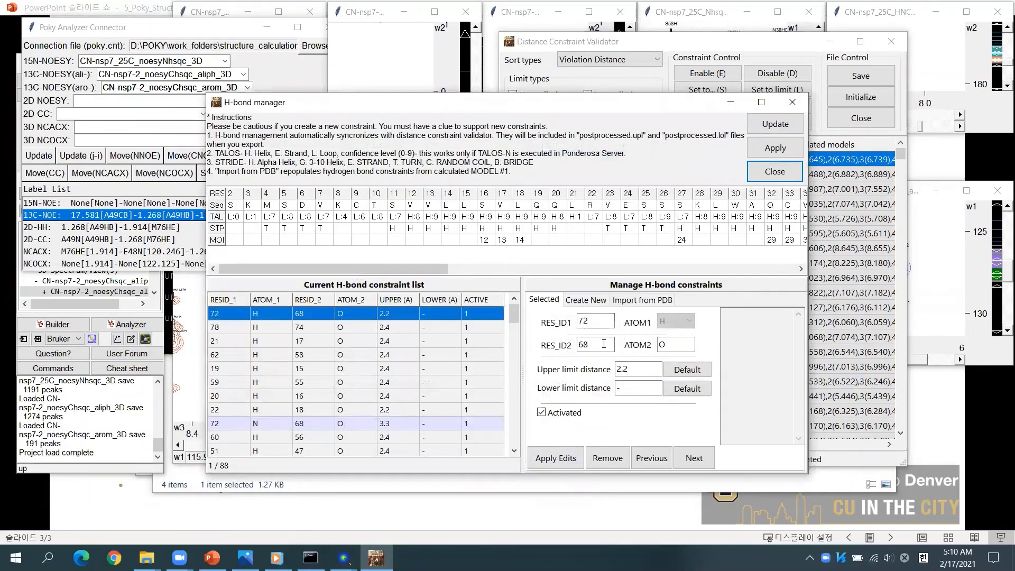
left_click(581, 299)
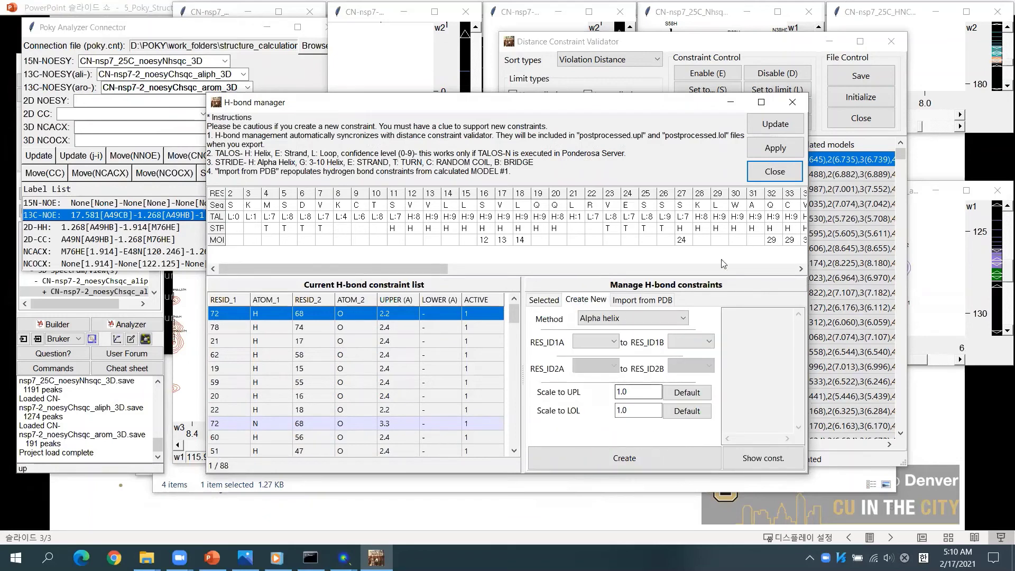
left_click(778, 174)
left_click(566, 285)
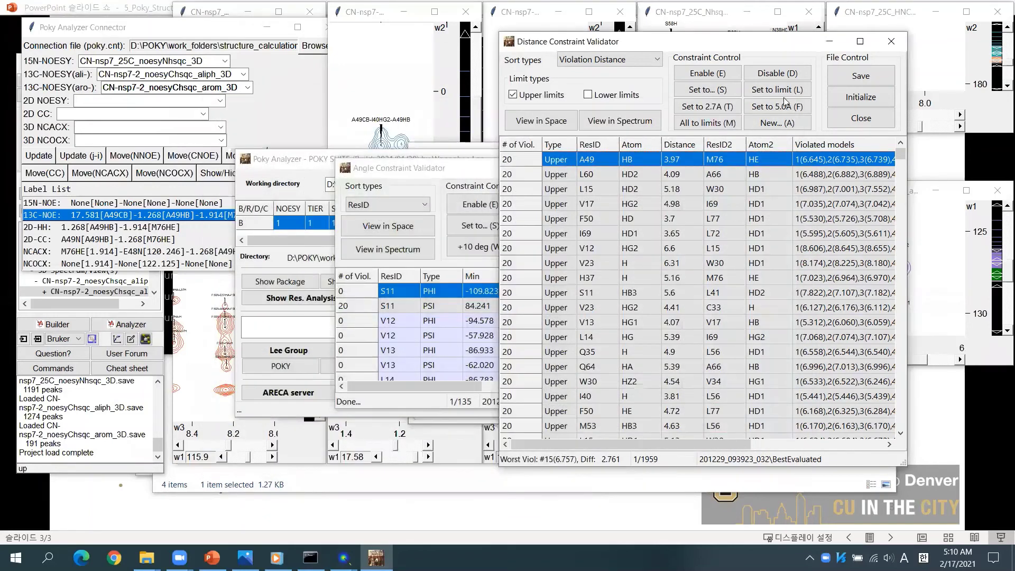
Save the current upper and lower distance limits and return to the main analysis window.
left_click(861, 77)
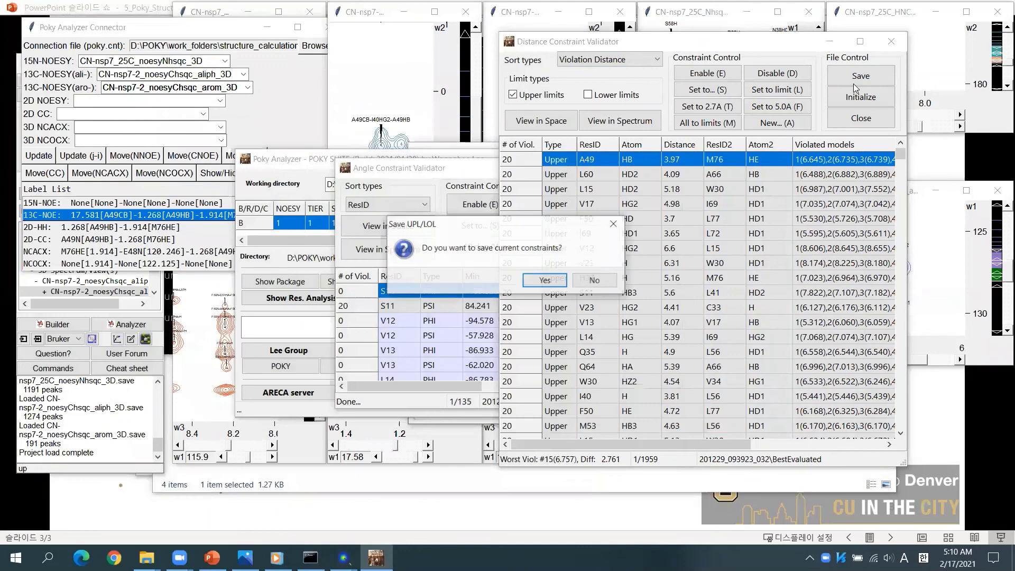
left_click(546, 280)
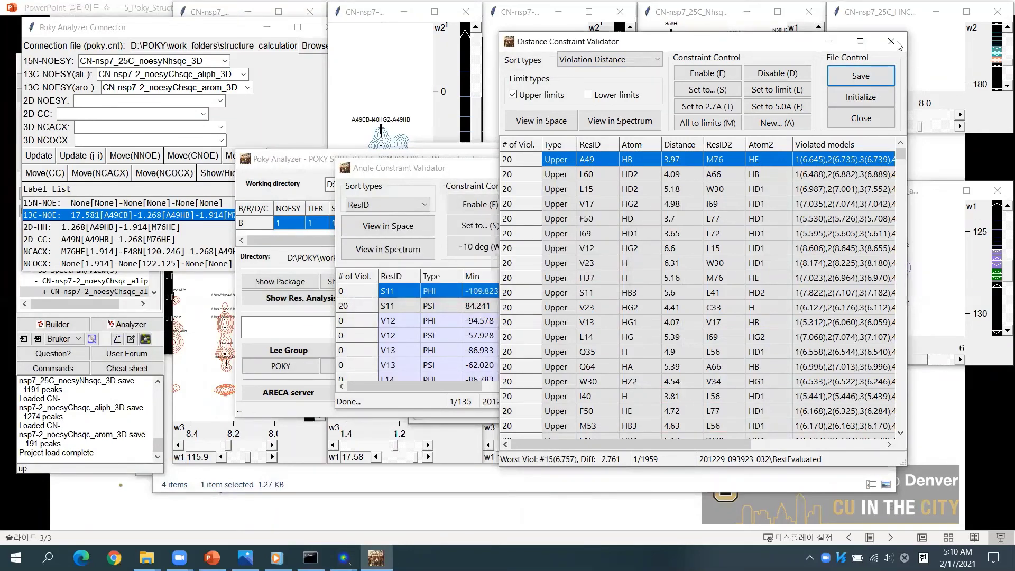
left_click(332, 158)
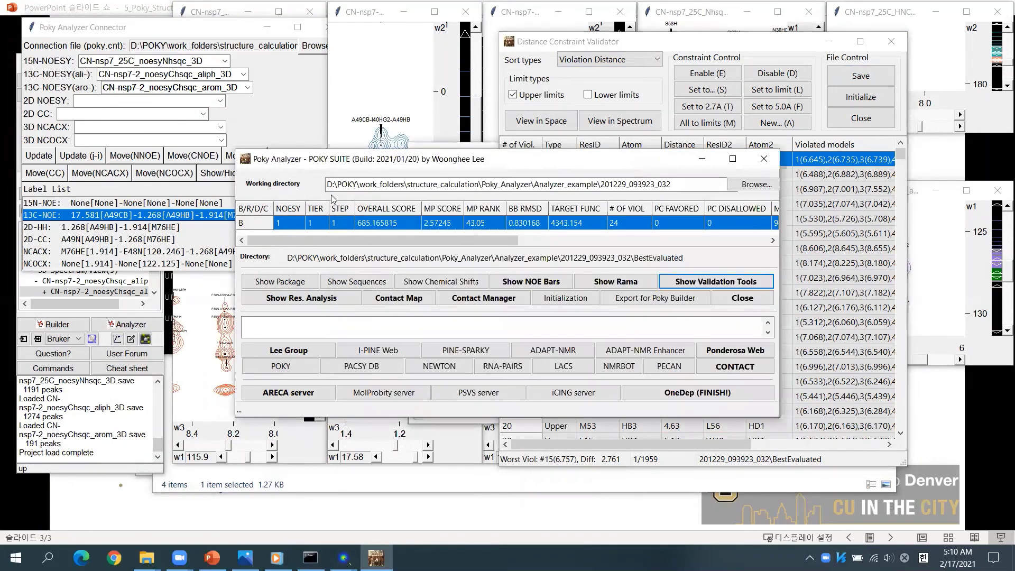
left_click(146, 558)
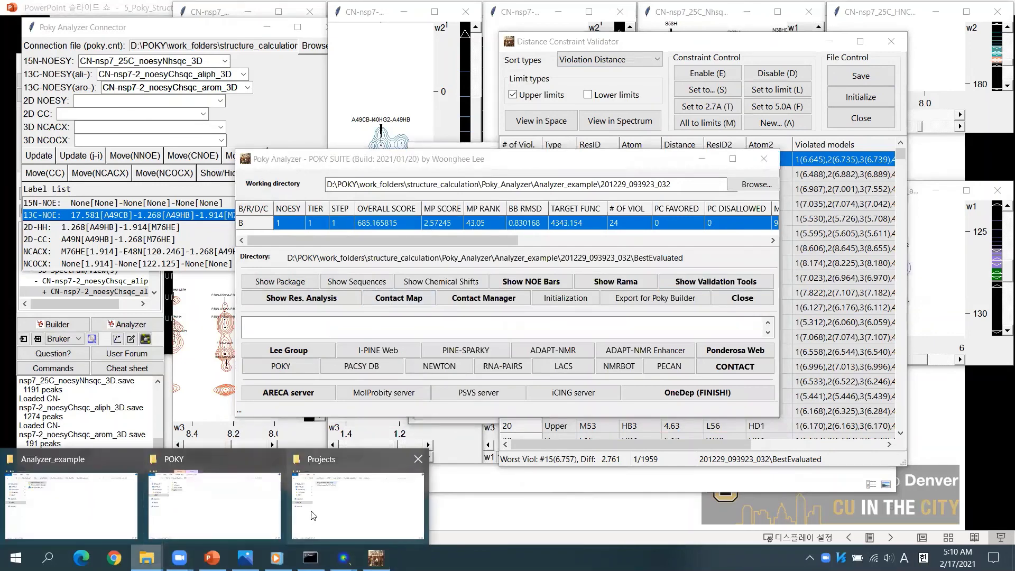
In Explorer, go up to Poky_Analyzer and create a new folder named work_folder.
left_click(83, 506)
left_click(506, 132)
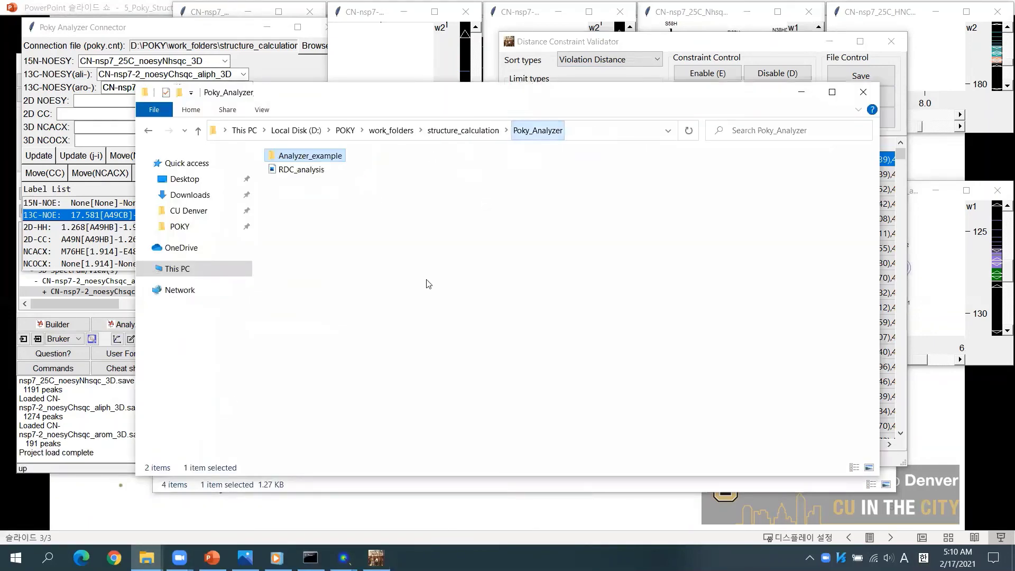
right_click(427, 281)
left_click(474, 285)
type("wor")
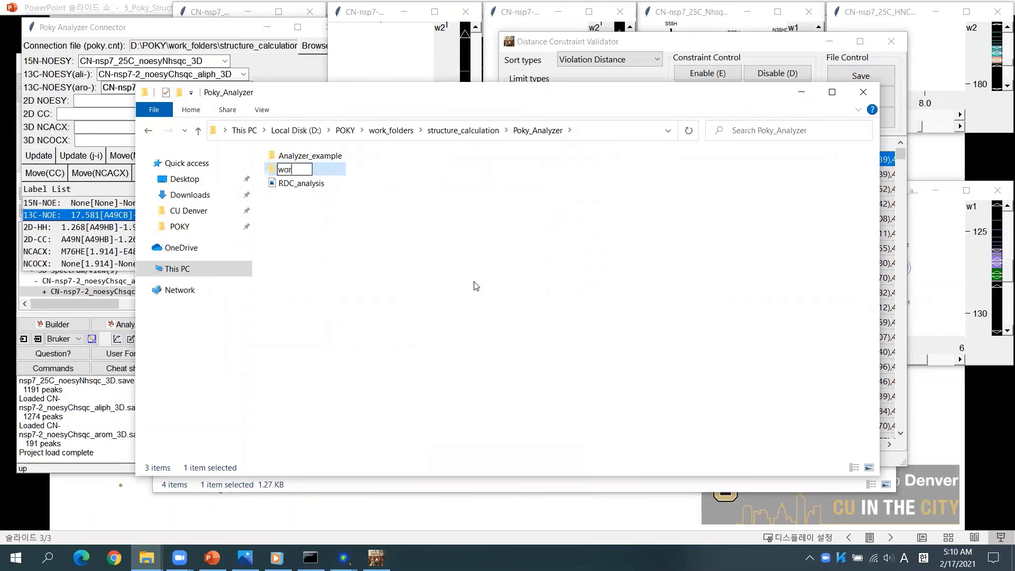
type("k_folder")
key("Return")
left_click(474, 286)
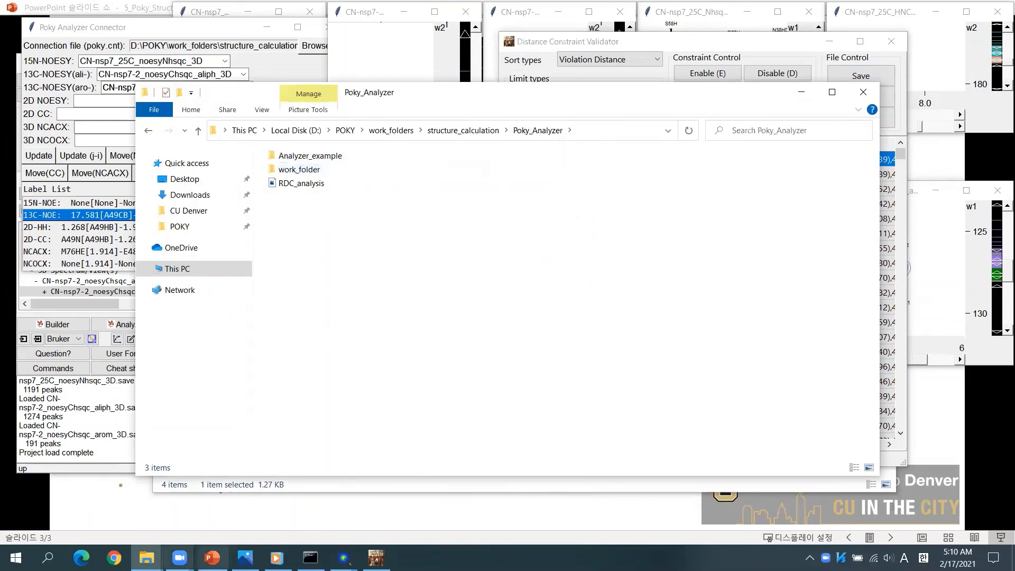
Export the refined restraints for Poky Builder into Poky_Analyzer/work_folder.
mouse_move(376, 558)
left_click(377, 489)
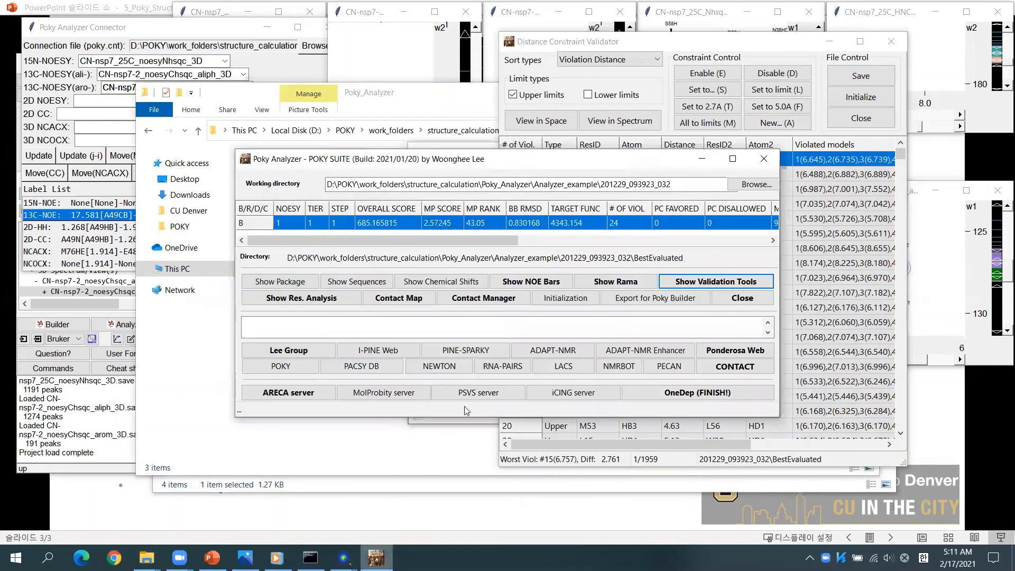
left_click(656, 299)
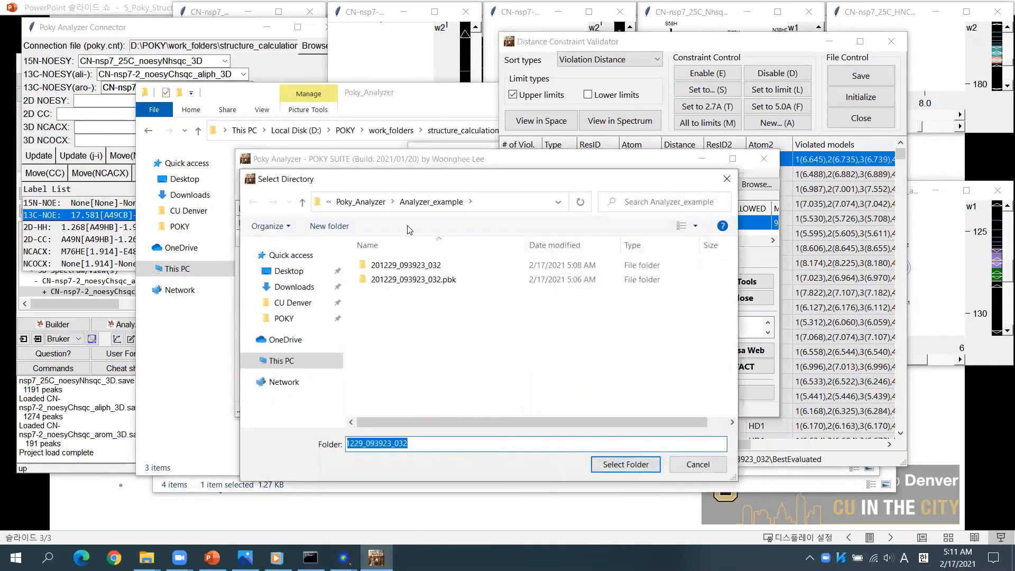
left_click(364, 202)
left_click(473, 287)
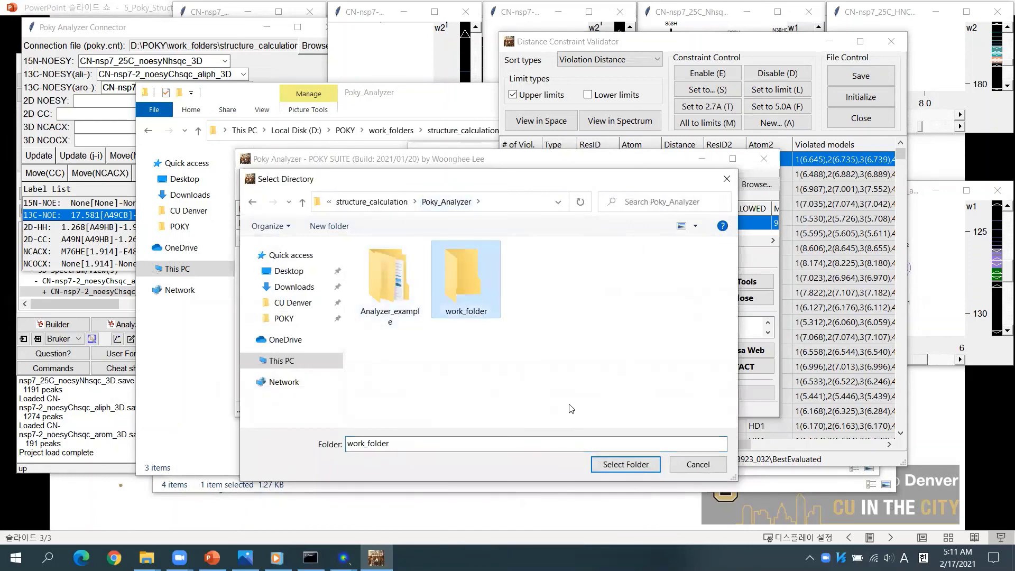
left_click(613, 465)
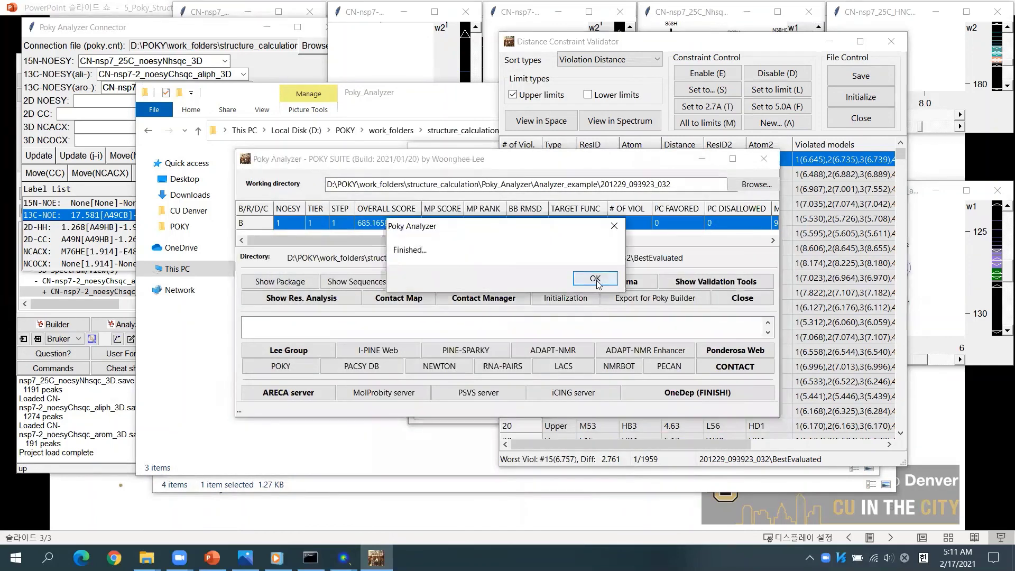
left_click(595, 278)
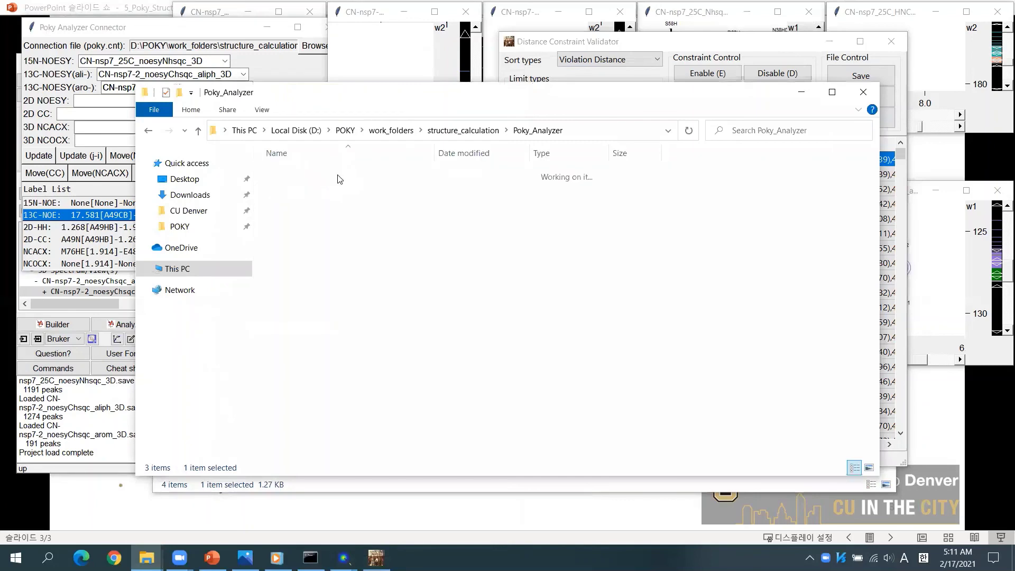